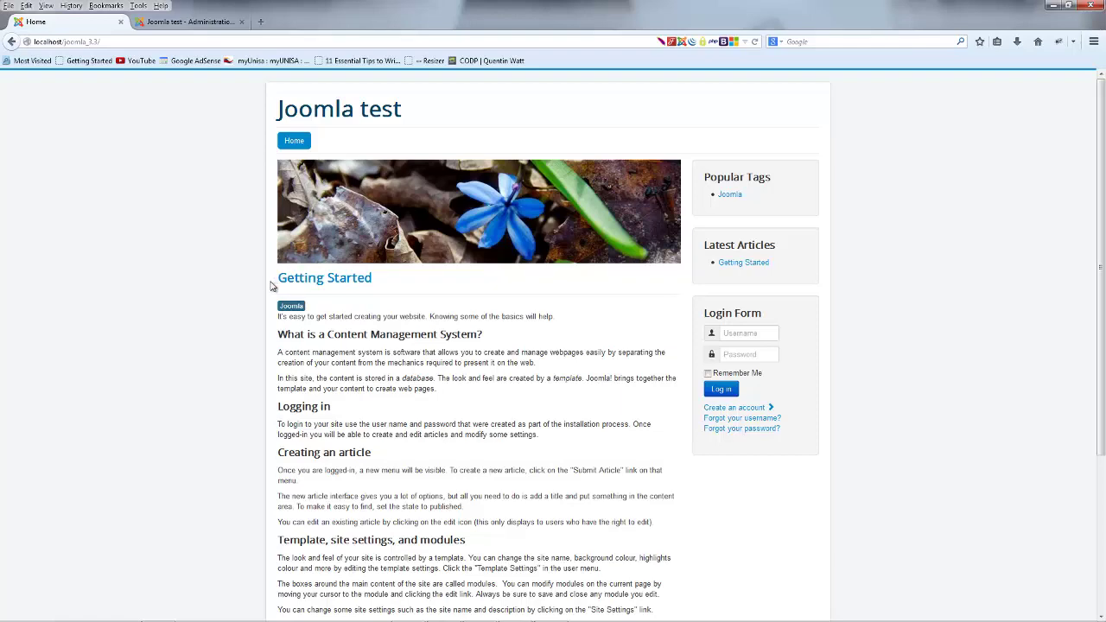
- Browse the front-end home page's Getting Started article, selecting some text and scrolling through it
{"action": "left_click_drag", "start_coordinate": [290, 317], "coordinate": [294, 344]}
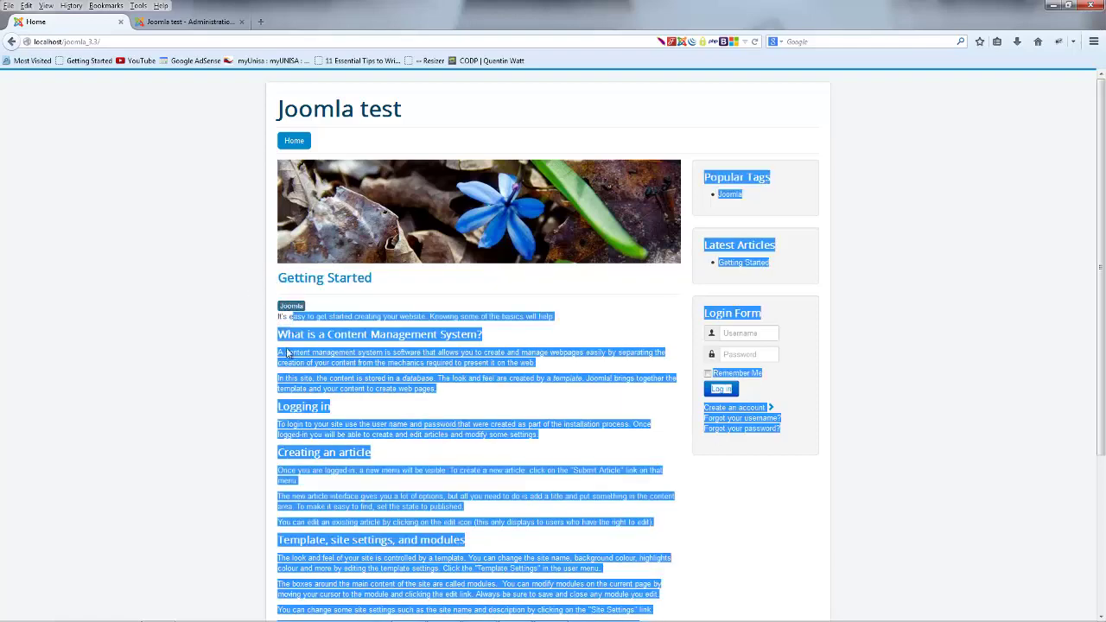
{"action": "left_click", "coordinate": [204, 362]}
{"action": "scroll", "coordinate": [385, 259], "scroll_direction": "down", "scroll_amount": 3}
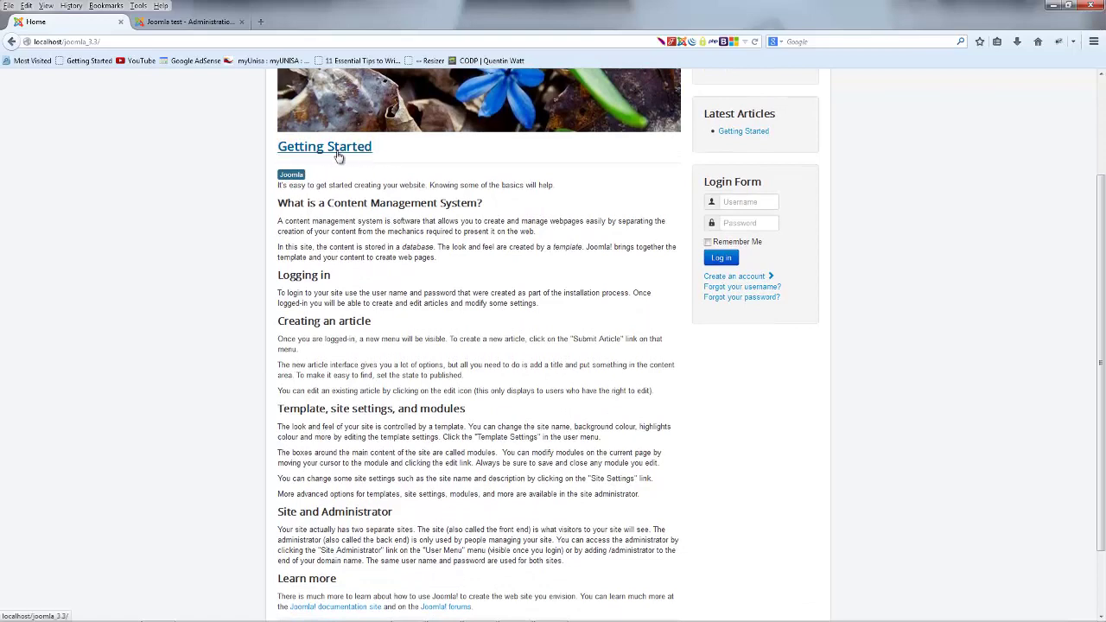
{"action": "scroll", "coordinate": [448, 336], "scroll_direction": "up", "scroll_amount": 2}
{"action": "scroll", "coordinate": [448, 335], "scroll_direction": "up", "scroll_amount": 1}
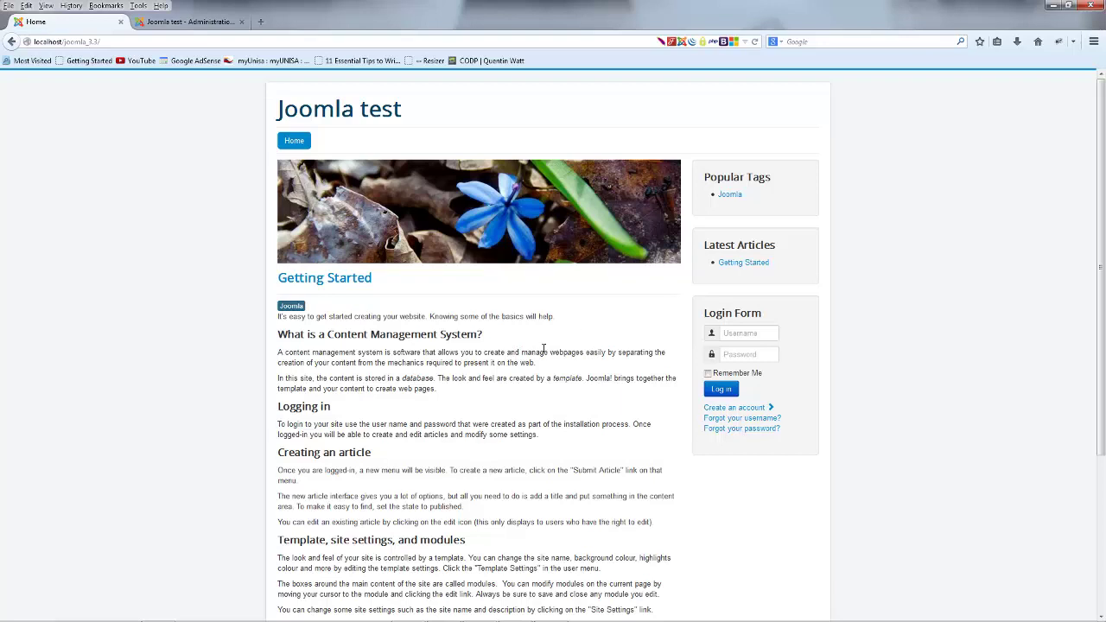
- Go to the admin Control Panel and open Content > Article Manager, listing the Getting Started article
{"action": "left_click", "coordinate": [189, 22]}
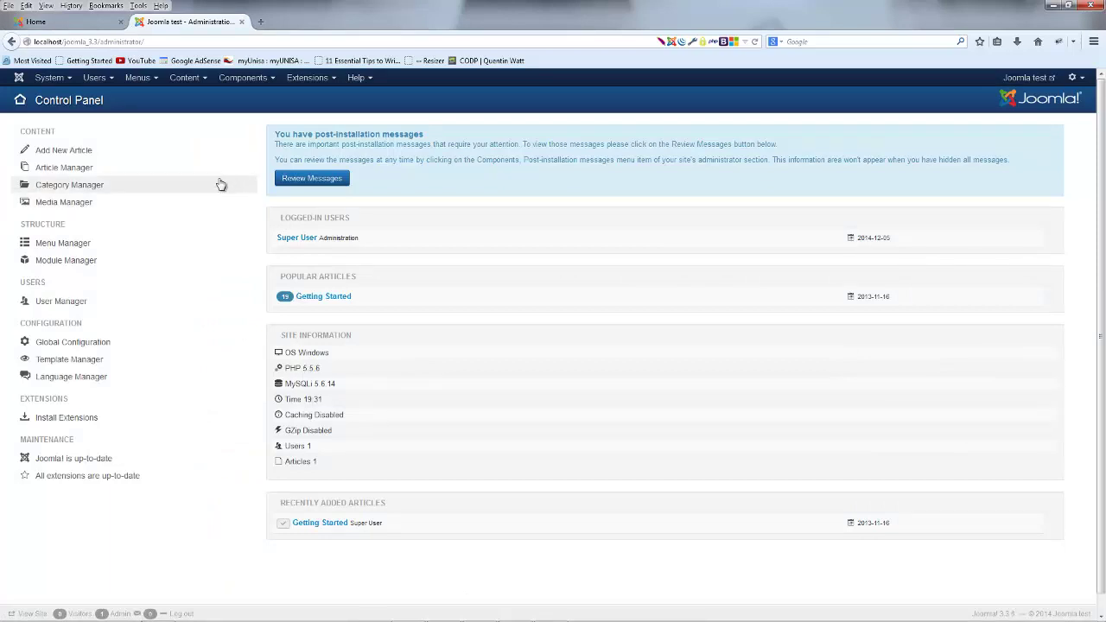
{"action": "left_click", "coordinate": [206, 79]}
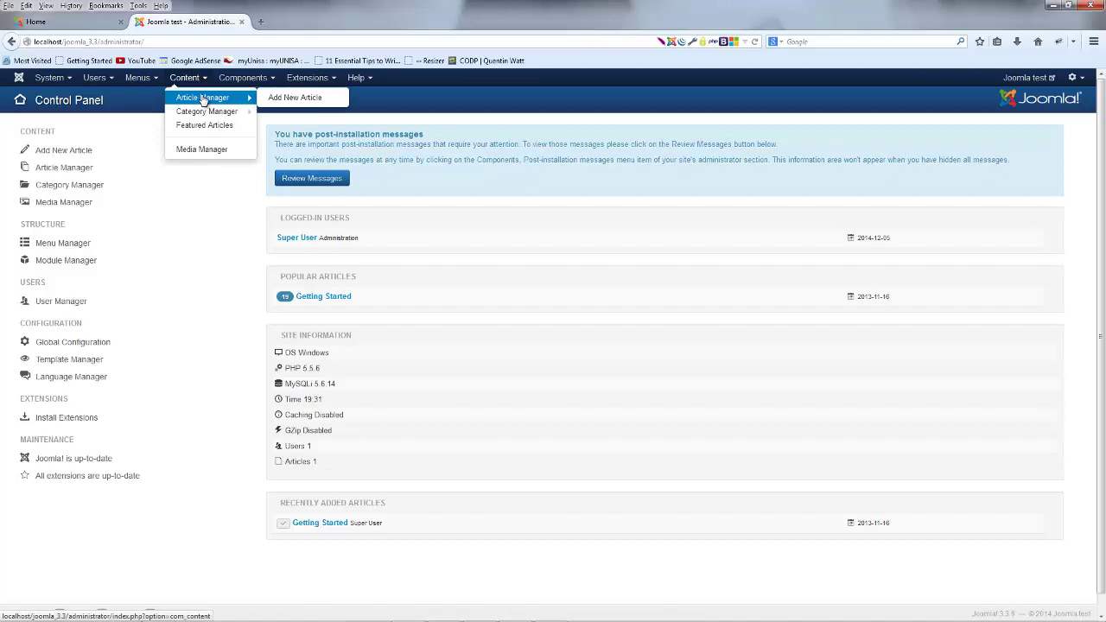
{"action": "left_click", "coordinate": [201, 97]}
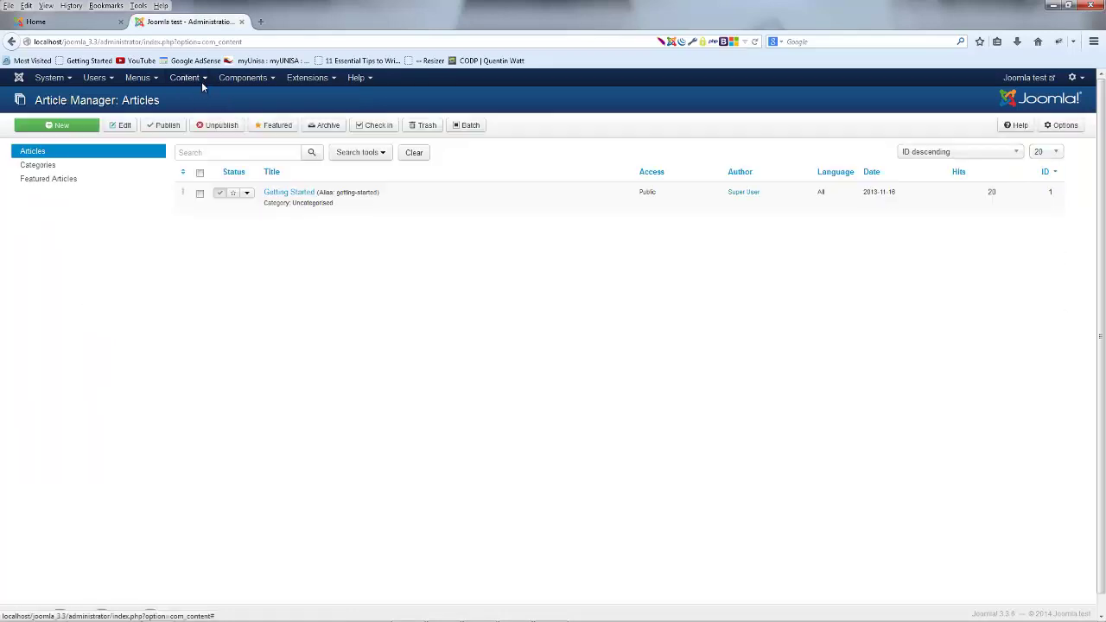
{"action": "left_click", "coordinate": [201, 81]}
{"action": "mouse_move", "coordinate": [216, 100]}
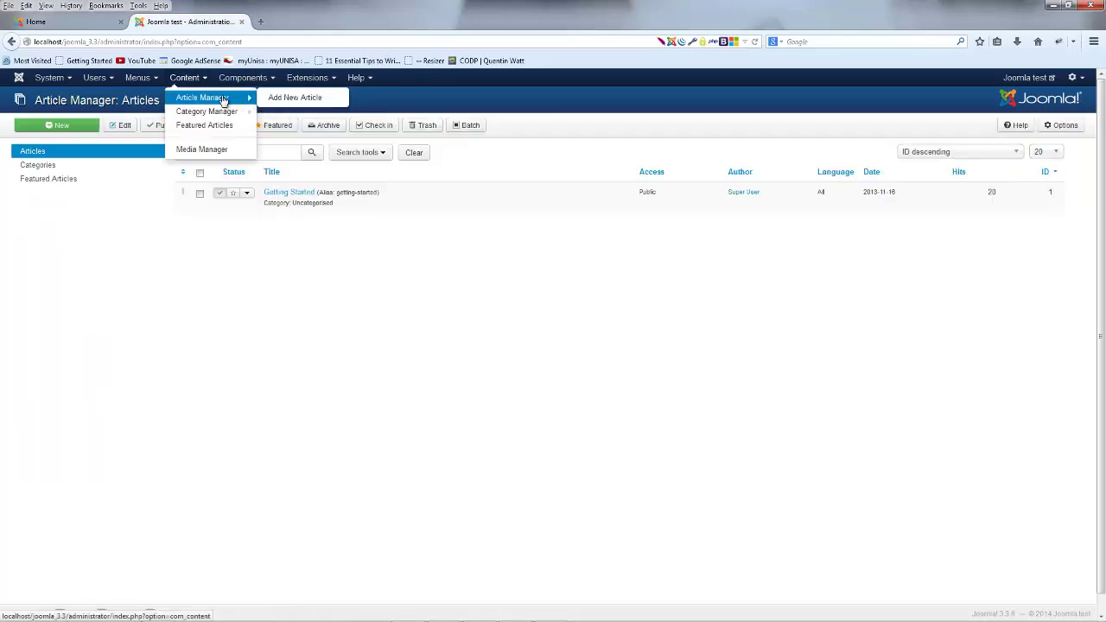
{"action": "left_click", "coordinate": [395, 303]}
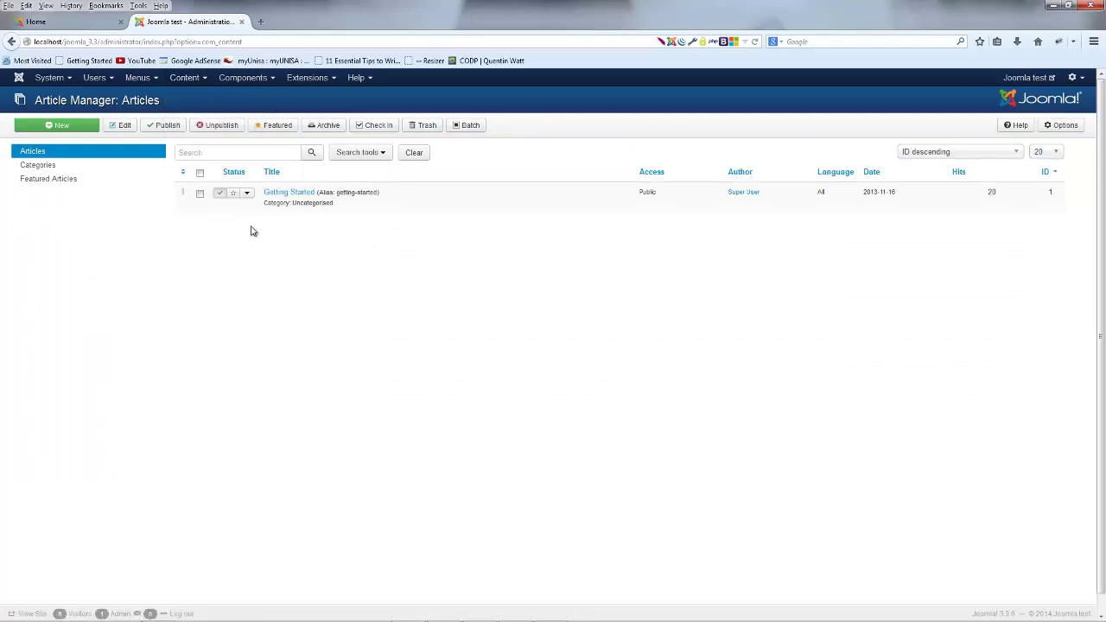
- Create a new article, title it 'My first article', and place the cursor in the body
{"action": "left_click", "coordinate": [72, 129]}
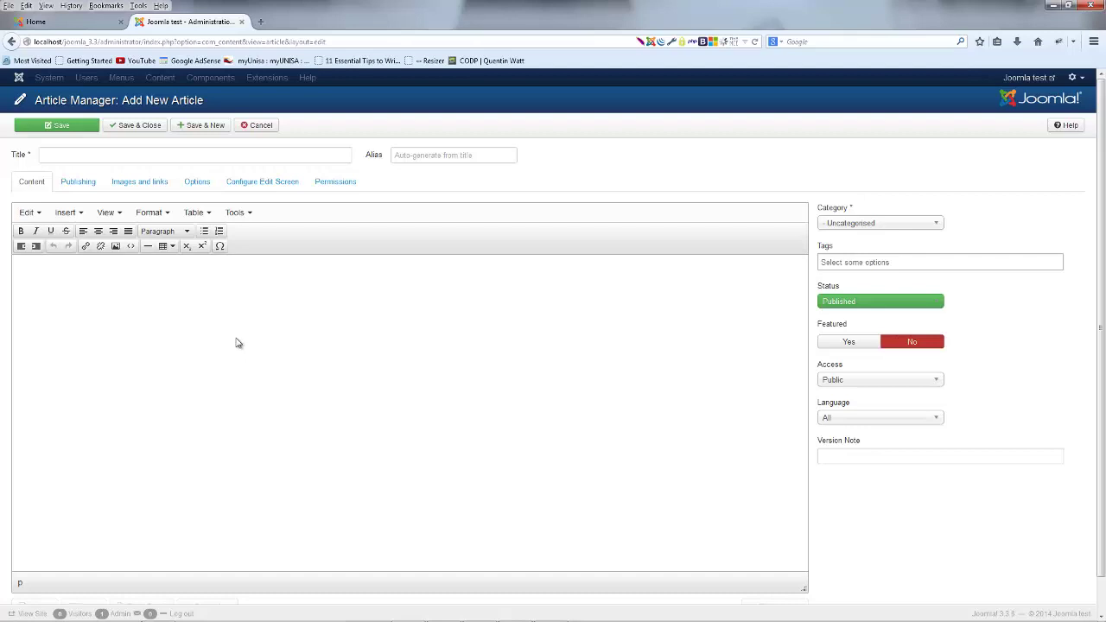
{"action": "left_click", "coordinate": [299, 155]}
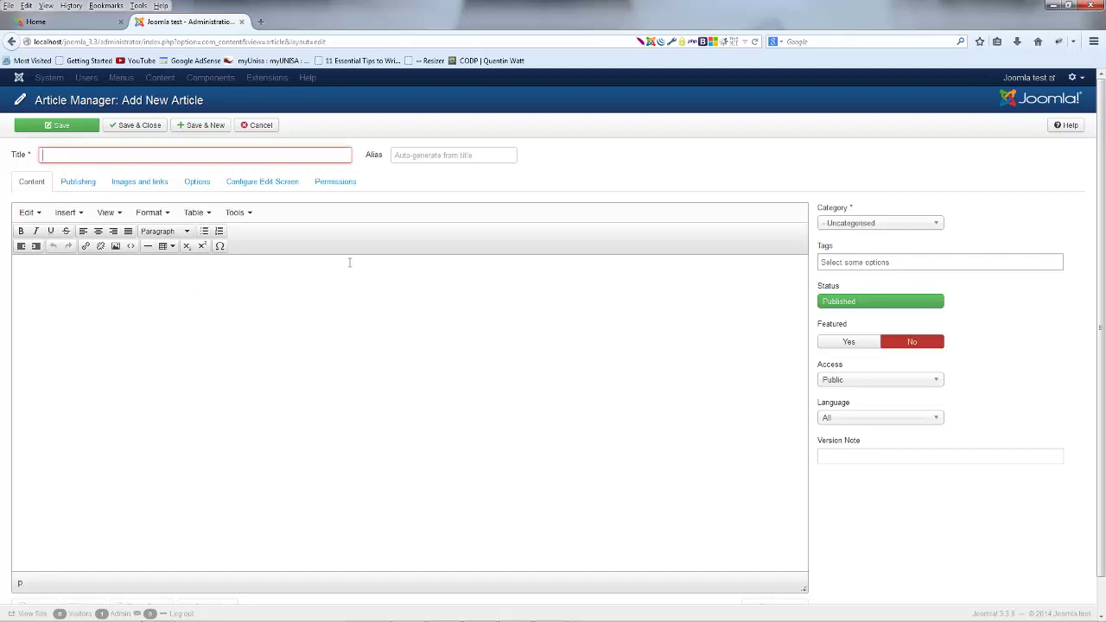
{"action": "type", "text": "My ffe"}
{"action": "key", "text": "BackSpace"}
{"action": "key", "text": "BackSpace"}
{"action": "key", "text": "BackSpace"}
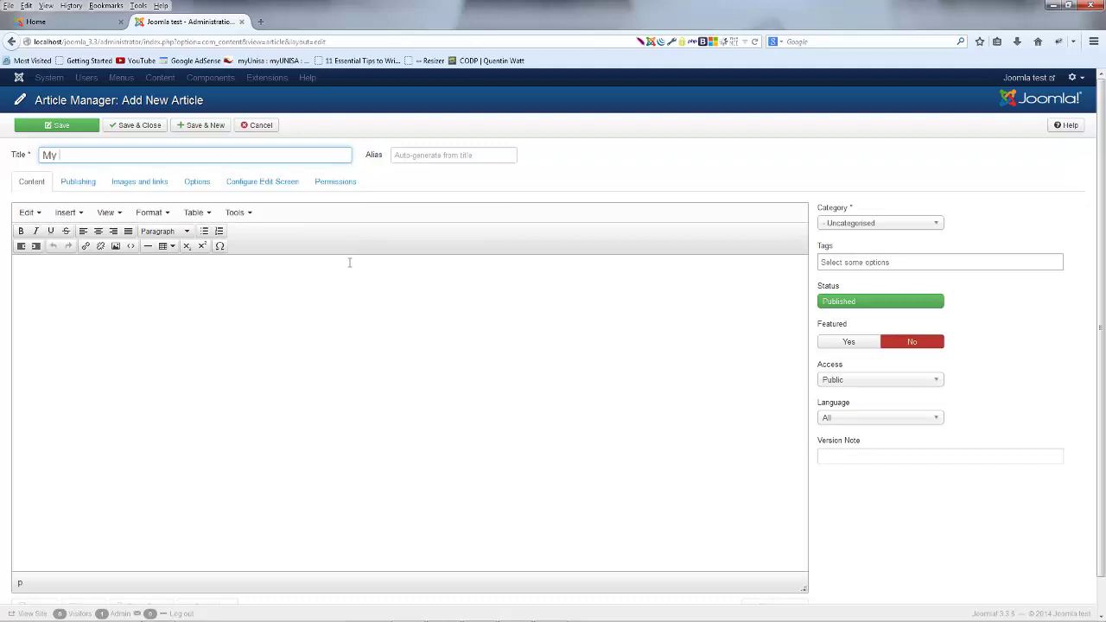
{"action": "type", "text": "first article"}
{"action": "left_click", "coordinate": [194, 336]}
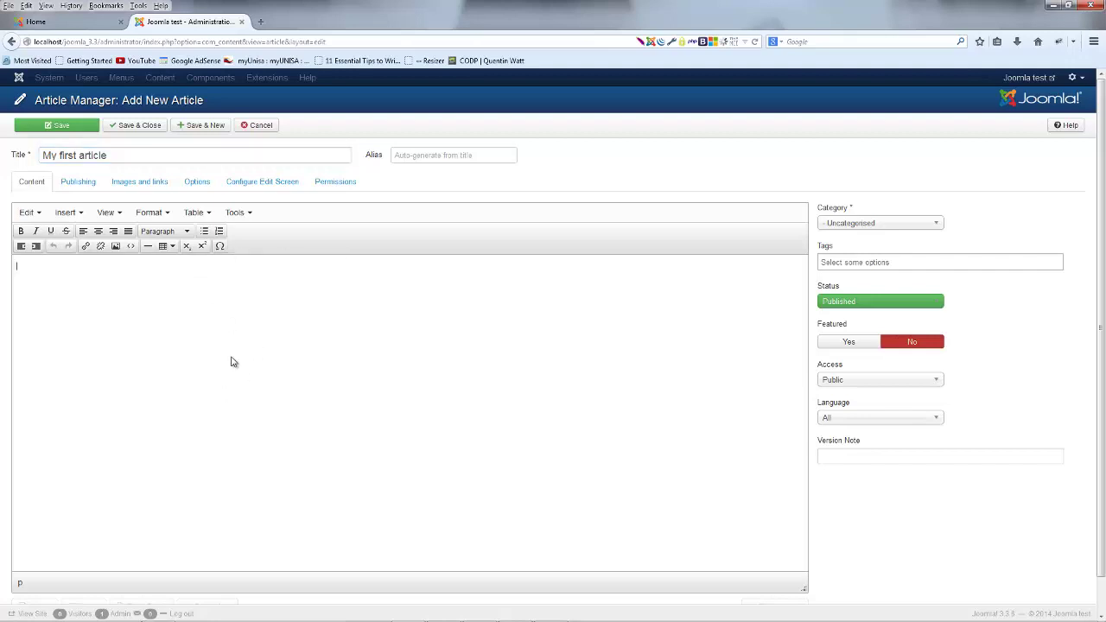
- Write a Heading 2 'Hey everyone' followed by the paragraph 'This is my first Joomla article'
{"action": "left_click", "coordinate": [172, 233]}
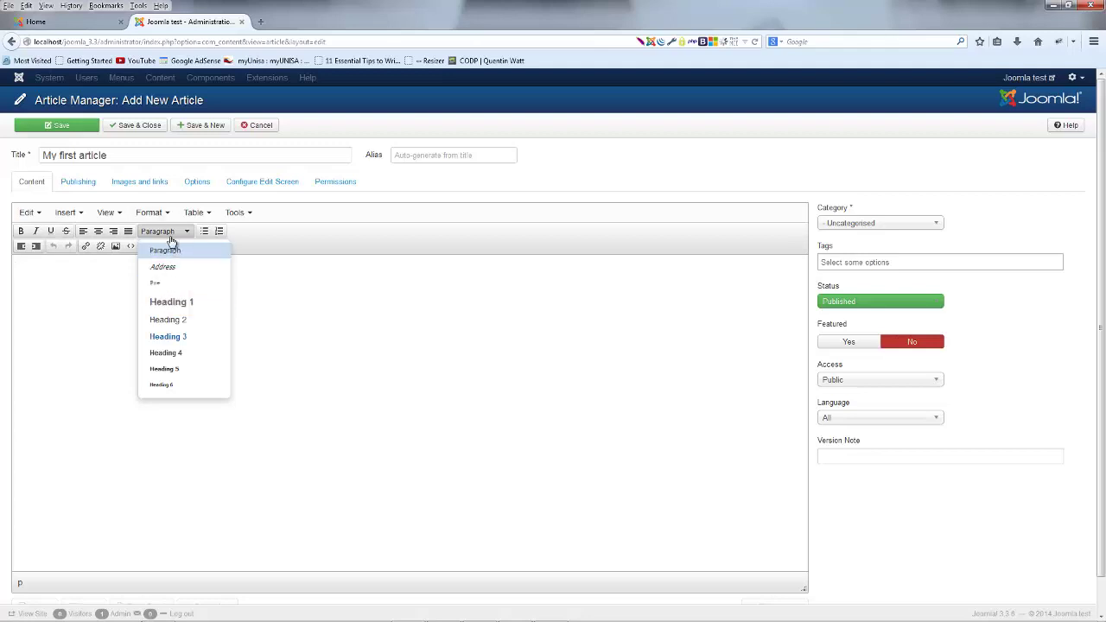
{"action": "left_click", "coordinate": [190, 322]}
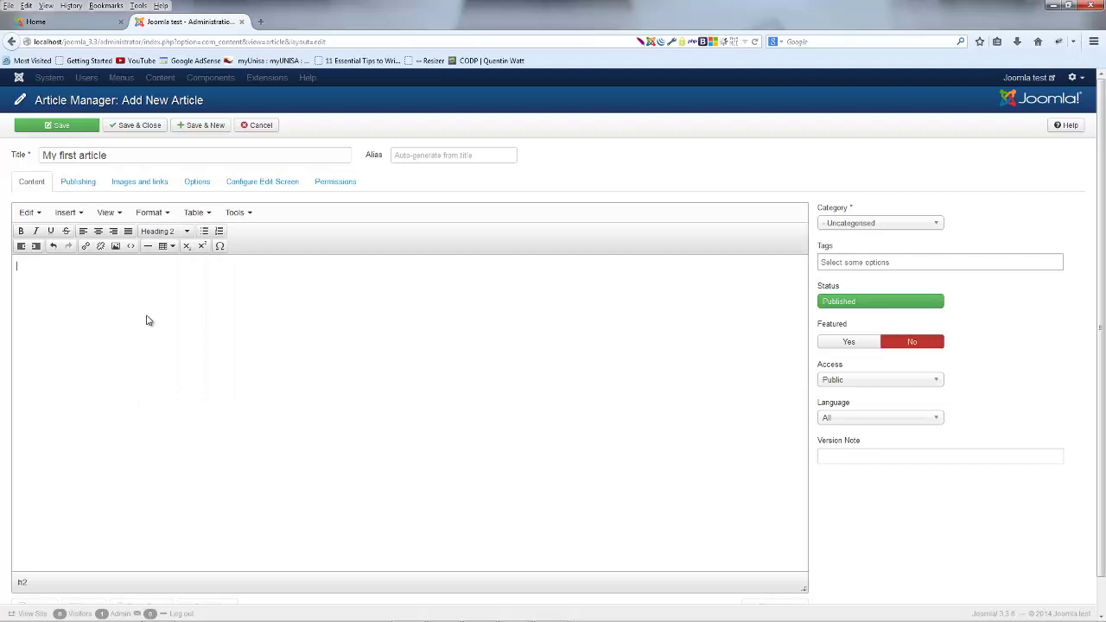
{"action": "type", "text": "Hey everyone"}
{"action": "key", "text": "Return"}
{"action": "type", "text": "This is my first Joomla article."}
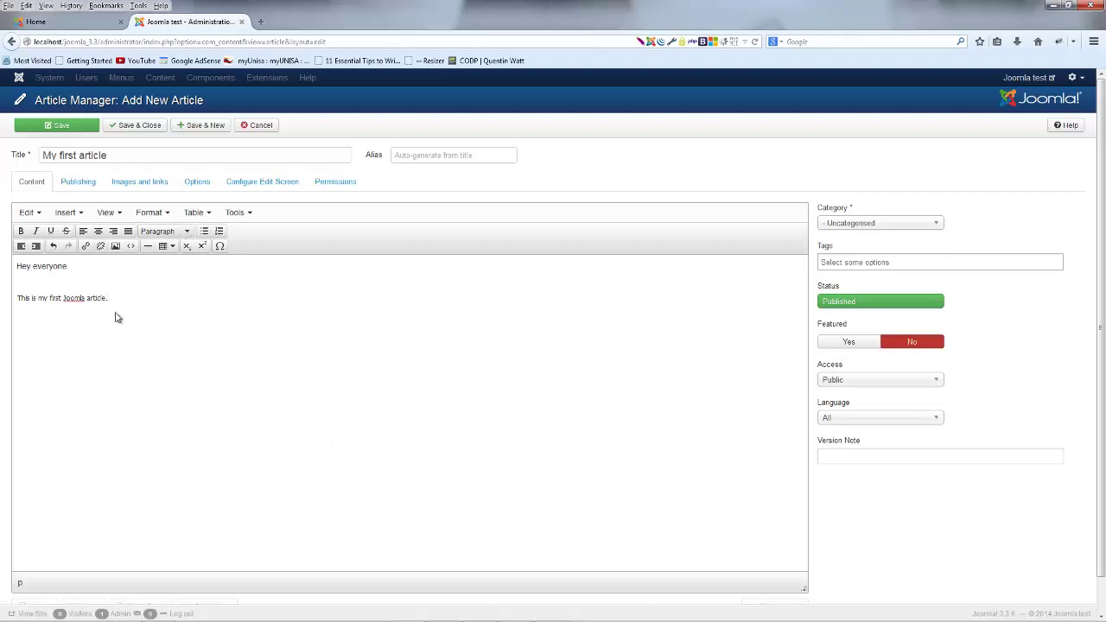
- Delete the empty '<p> </p>' line in the Source code dialog, then recheck the HTML
{"action": "left_click", "coordinate": [131, 247]}
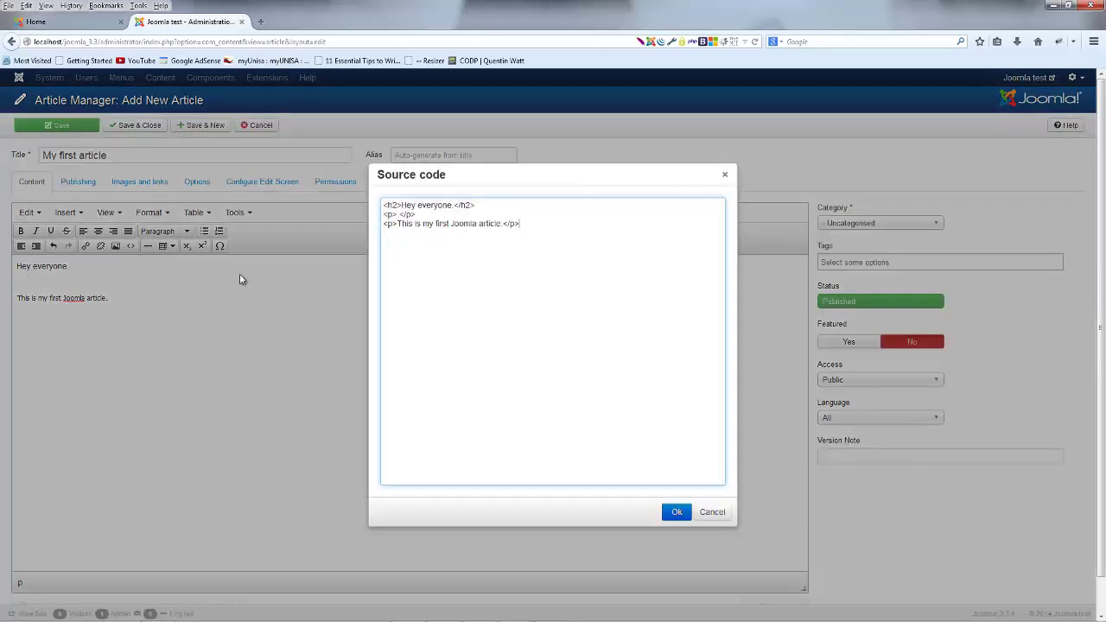
{"action": "left_click_drag", "start_coordinate": [522, 223], "coordinate": [353, 194]}
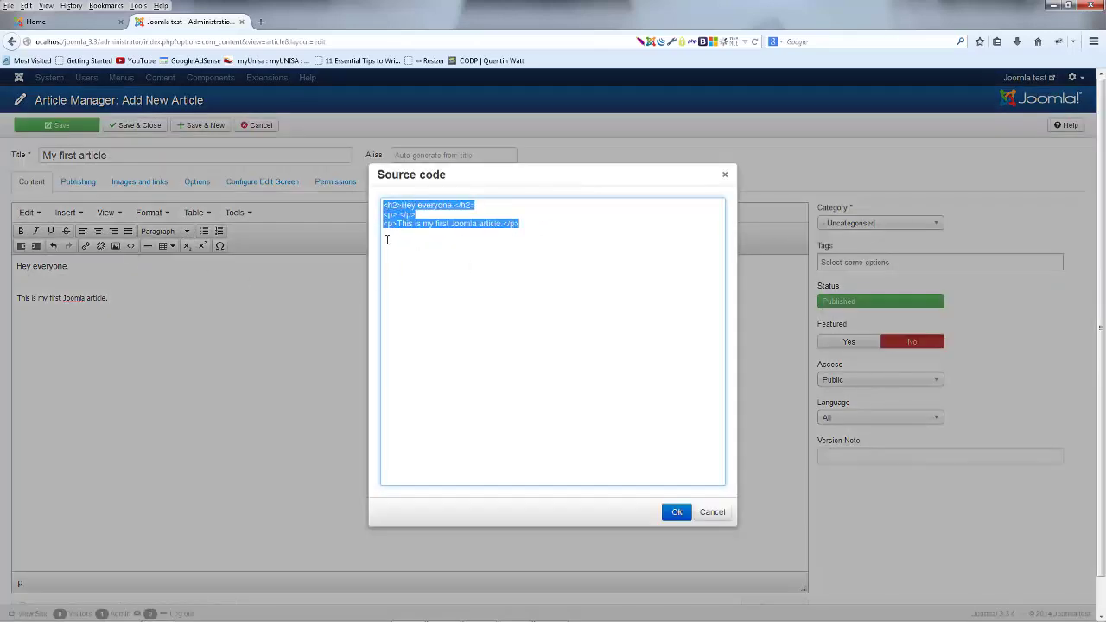
{"action": "left_click", "coordinate": [429, 215]}
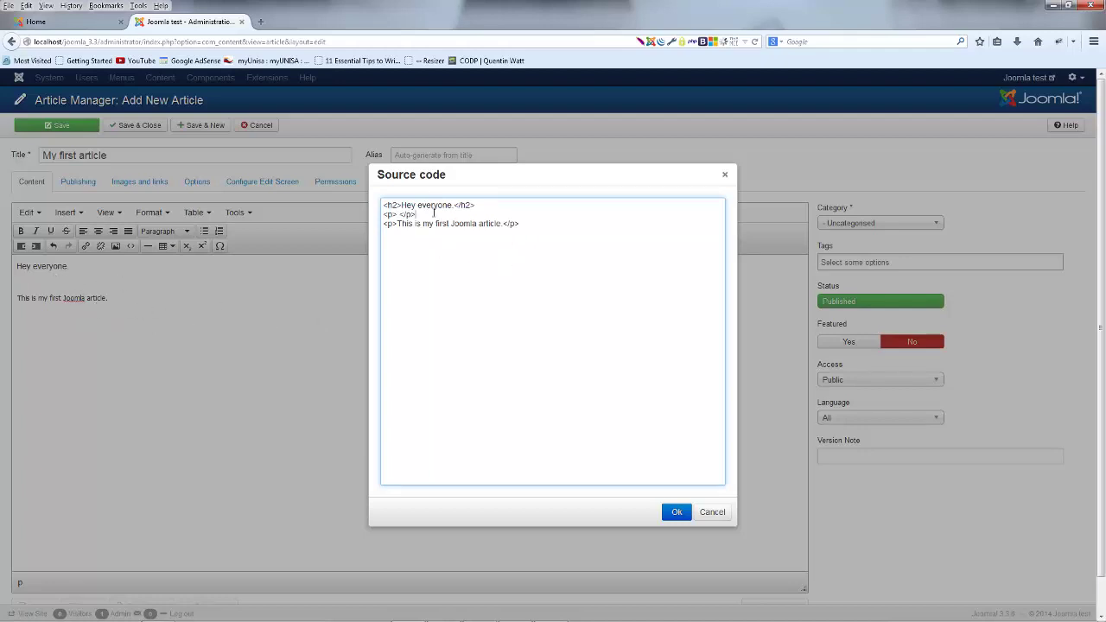
{"action": "left_click_drag", "start_coordinate": [425, 214], "coordinate": [362, 212]}
{"action": "key", "text": "BackSpace"}
{"action": "key", "text": "BackSpace"}
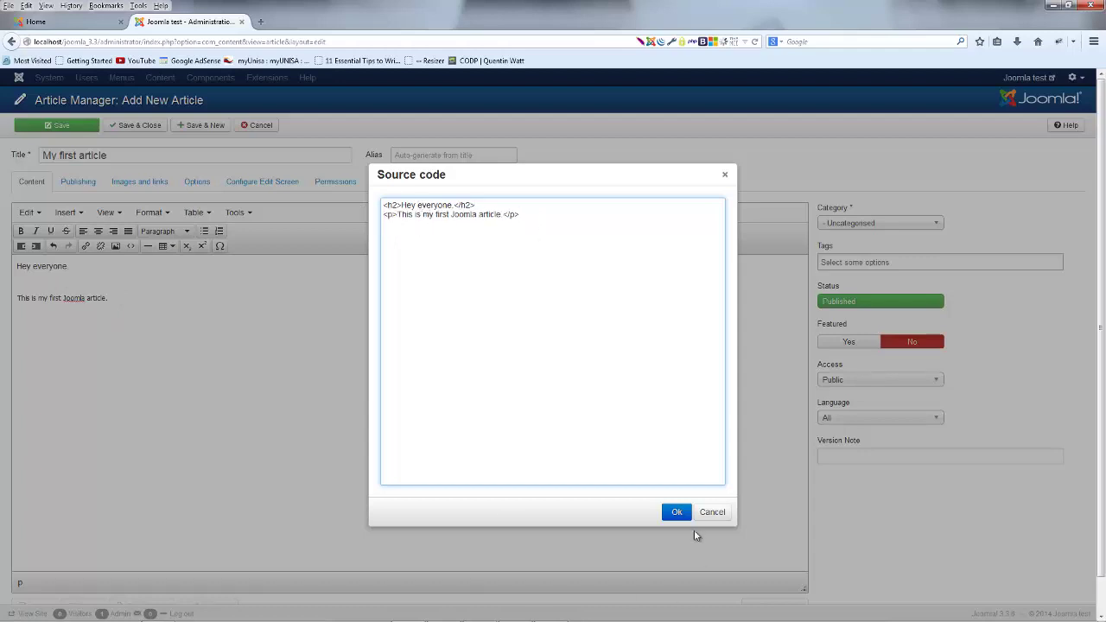
{"action": "left_click", "coordinate": [687, 515]}
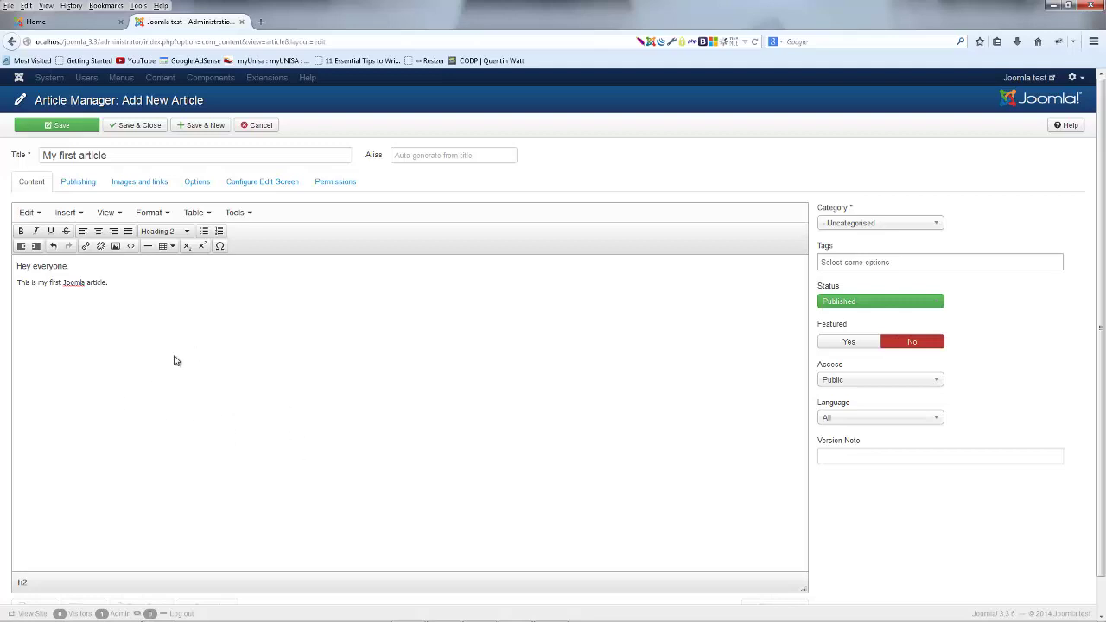
{"action": "left_click", "coordinate": [130, 246]}
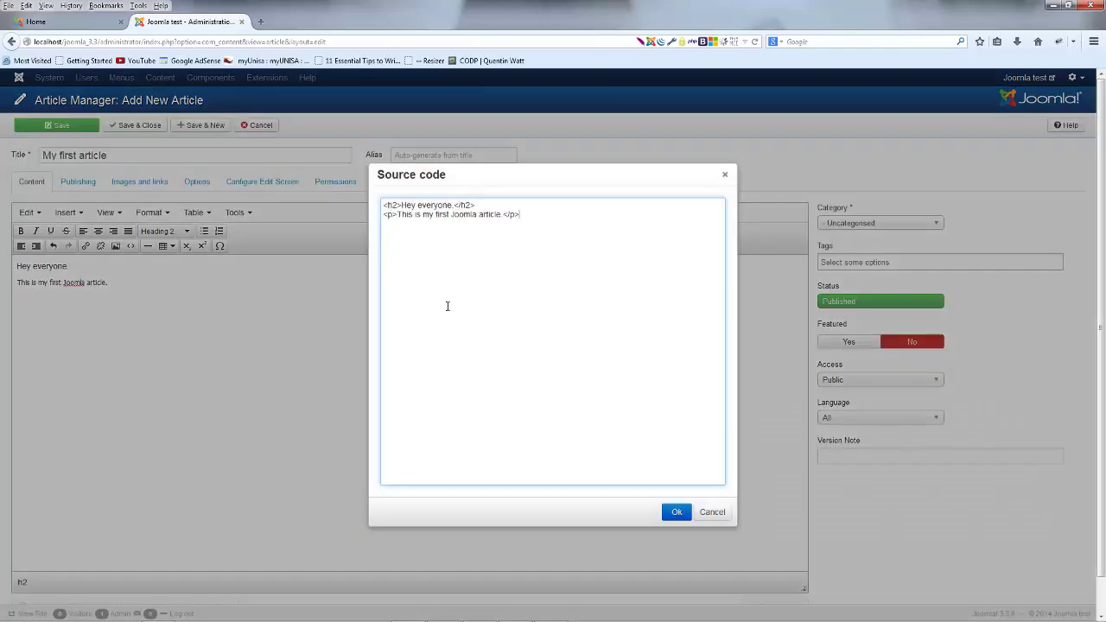
{"action": "left_click", "coordinate": [728, 178]}
- Close the source view and keep the article's category as Uncategorised
{"action": "left_click", "coordinate": [677, 513]}
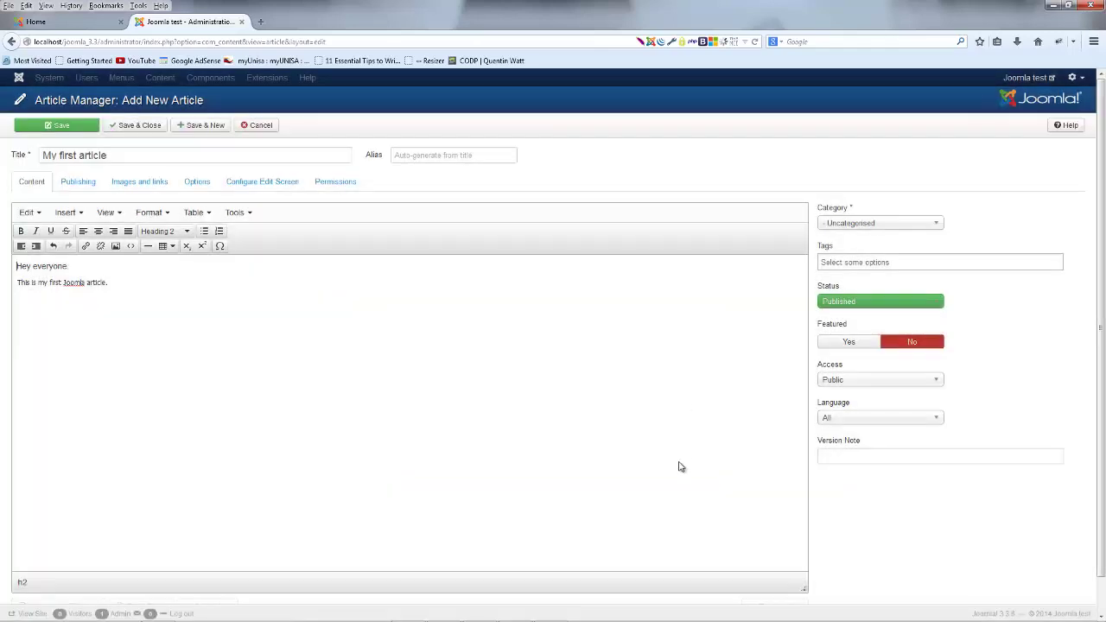
{"action": "scroll", "coordinate": [338, 281], "scroll_direction": "down", "scroll_amount": 1}
{"action": "scroll", "coordinate": [338, 283], "scroll_direction": "up", "scroll_amount": 1}
{"action": "left_click", "coordinate": [880, 225]}
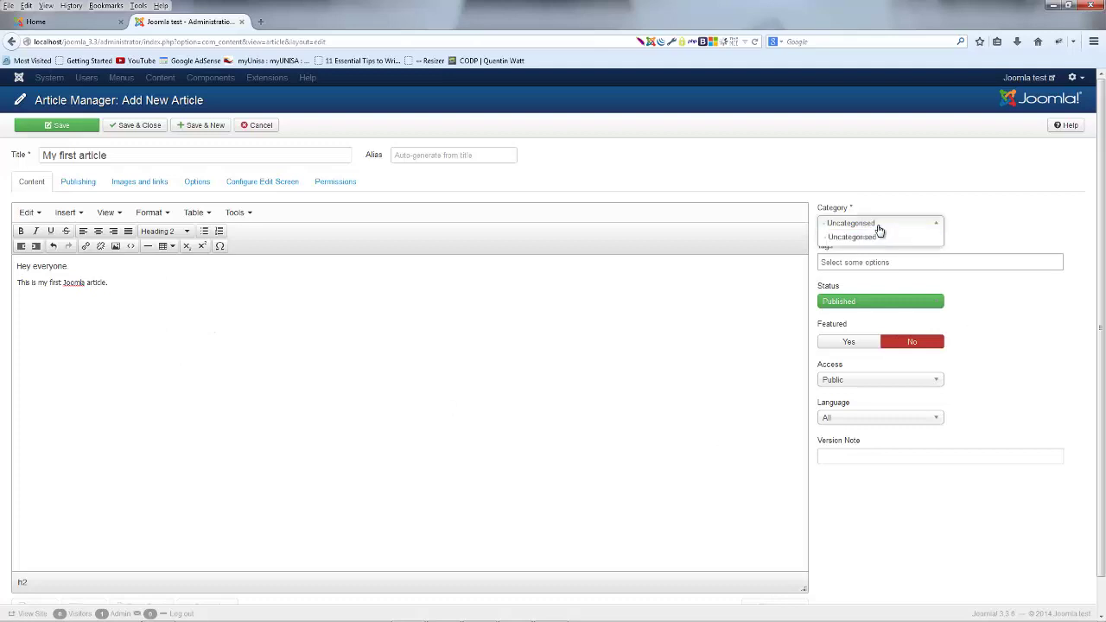
{"action": "left_click", "coordinate": [880, 228]}
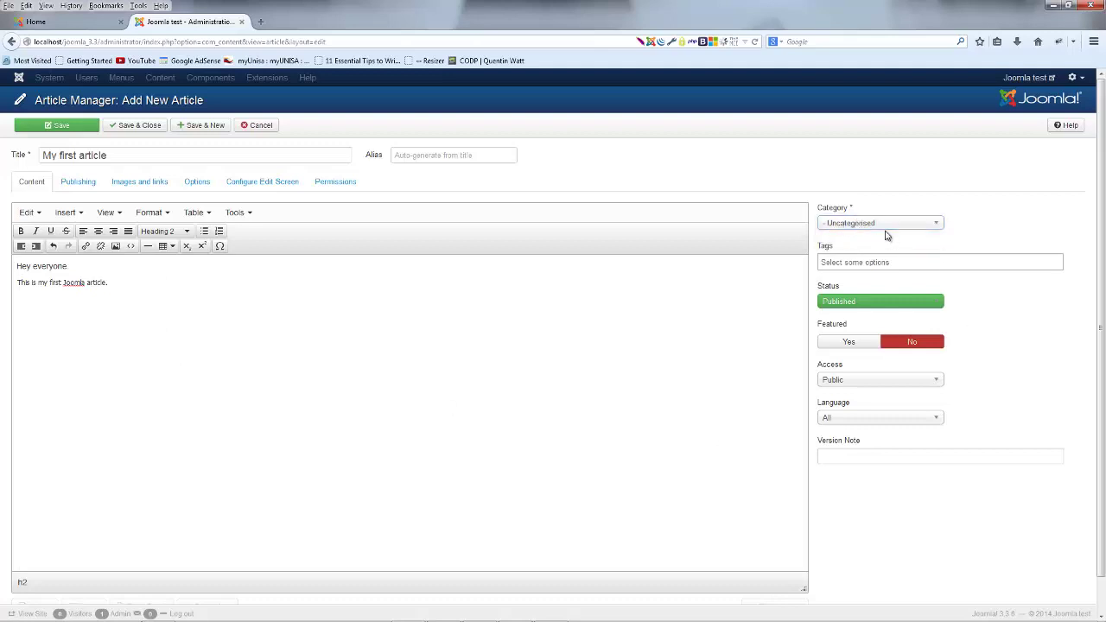
{"action": "left_click", "coordinate": [883, 227]}
{"action": "left_click", "coordinate": [878, 236]}
- Confirm the article's Status is Published and Access is Public
{"action": "mouse_move", "coordinate": [842, 330]}
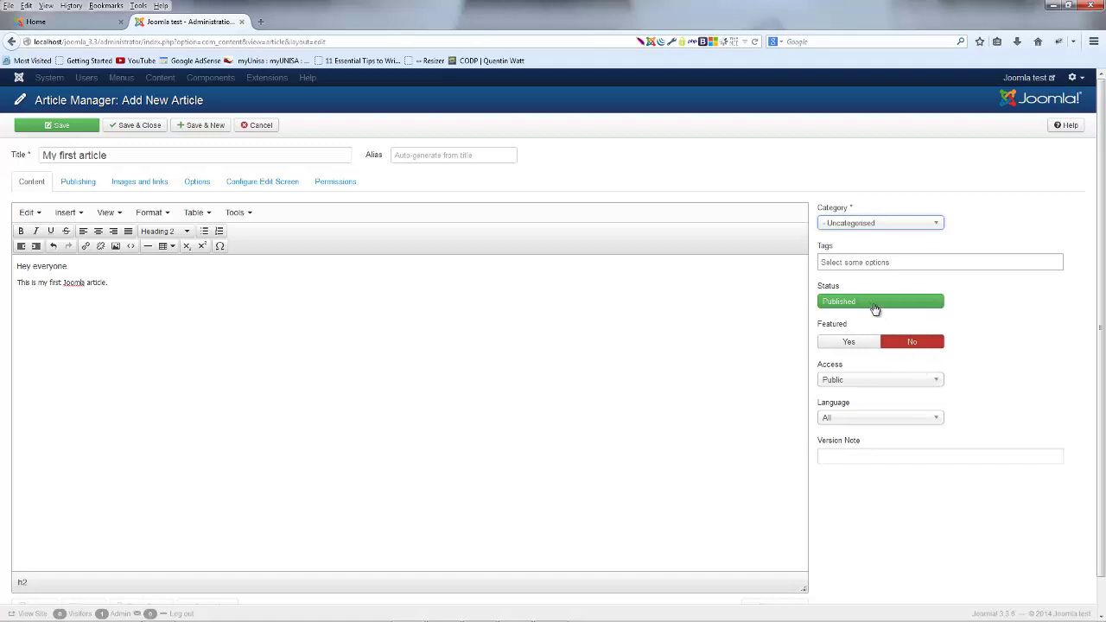
{"action": "left_click", "coordinate": [874, 307]}
{"action": "left_click", "coordinate": [858, 313]}
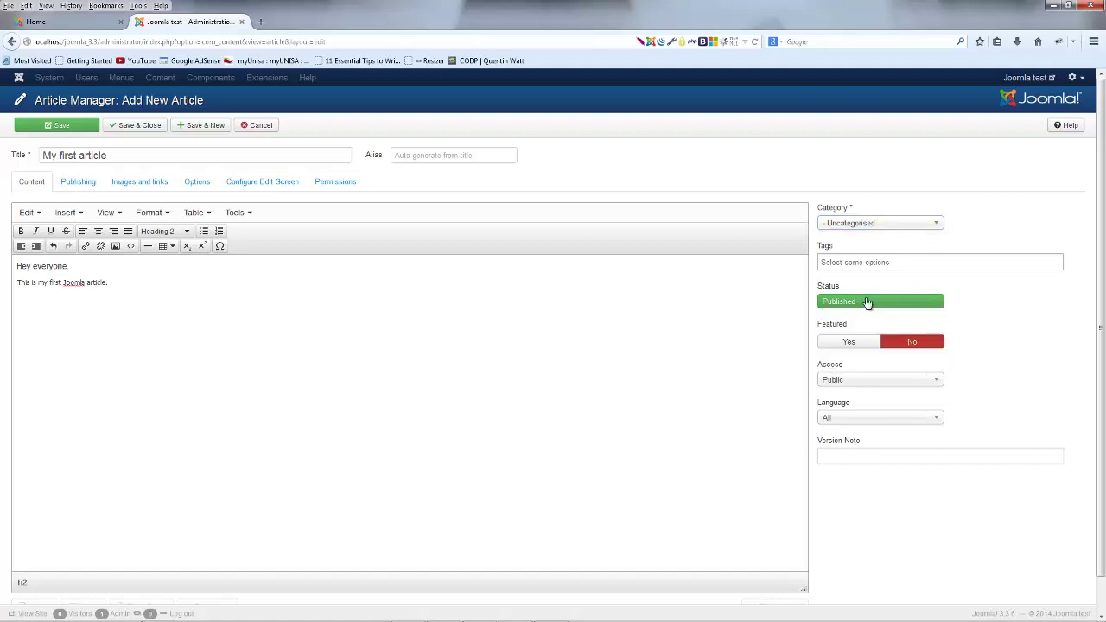
{"action": "left_click", "coordinate": [856, 383]}
{"action": "left_click", "coordinate": [856, 382]}
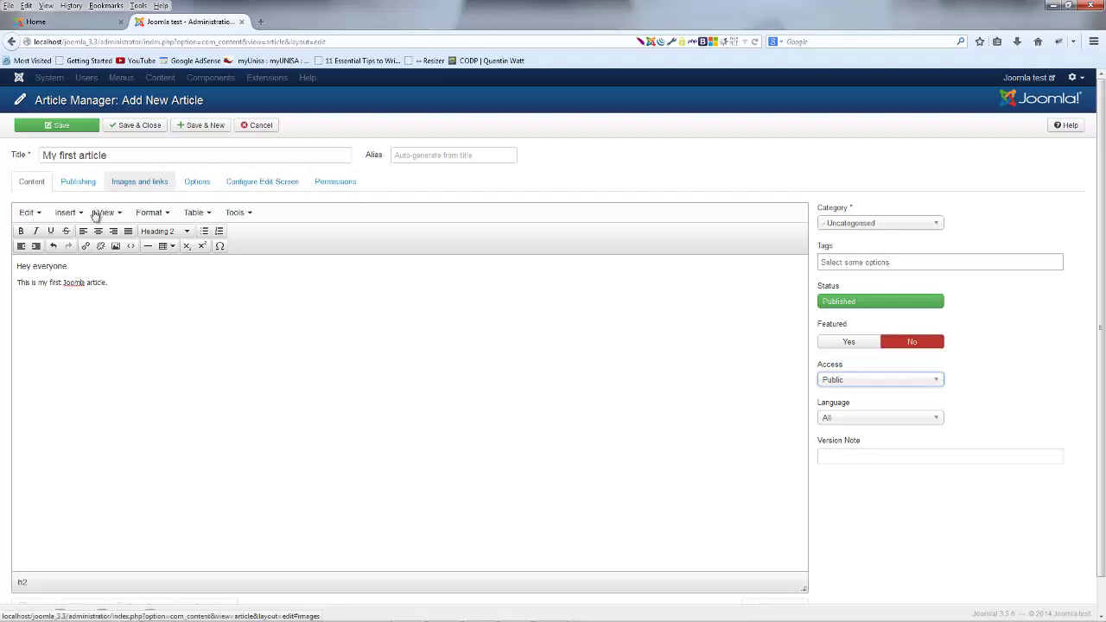
- Save the article and inspect its auto-generated alias 'my-first-article'
{"action": "left_click", "coordinate": [77, 128]}
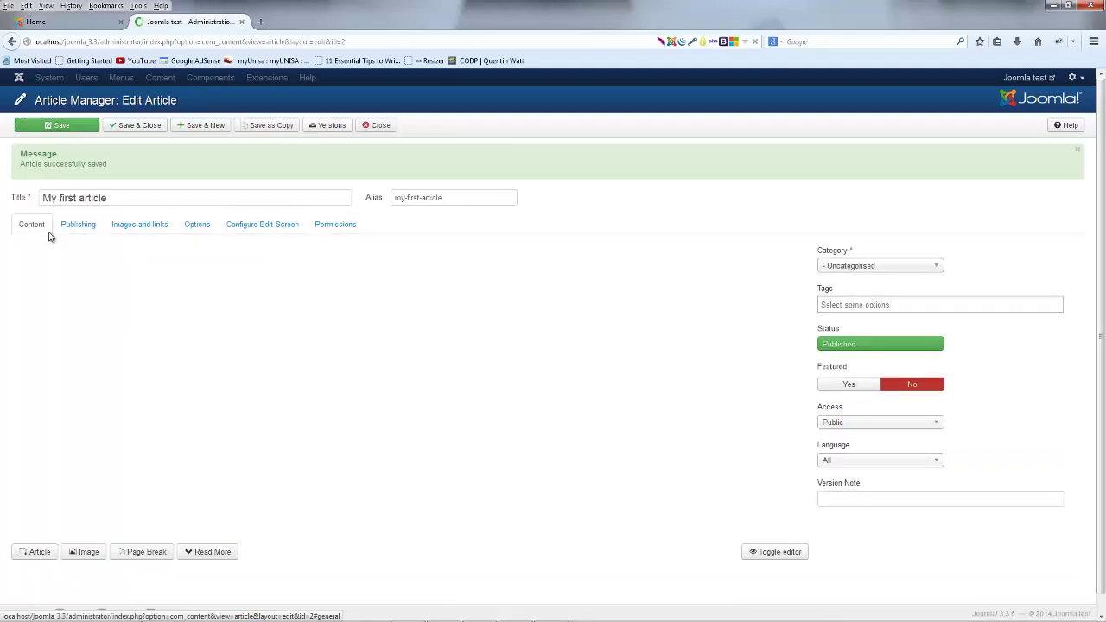
{"action": "left_click_drag", "start_coordinate": [459, 196], "coordinate": [369, 195]}
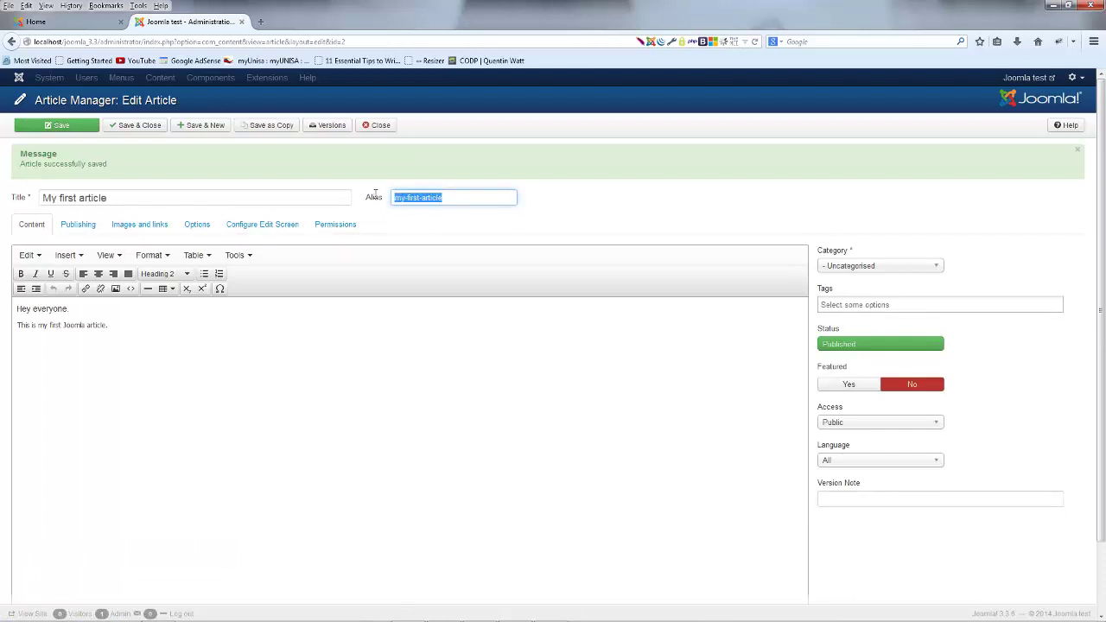
{"action": "left_click", "coordinate": [448, 217]}
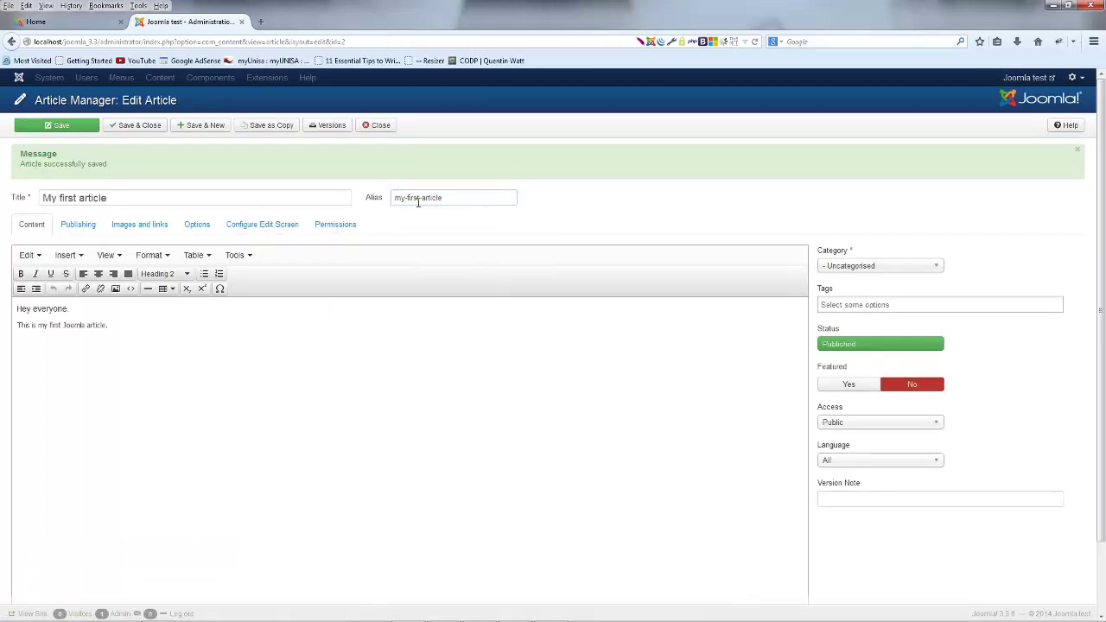
{"action": "triple_click", "coordinate": [437, 195]}
{"action": "left_click", "coordinate": [464, 181]}
- Reload the front-end home page and open 'My first article' from Latest Articles
{"action": "left_click", "coordinate": [92, 24]}
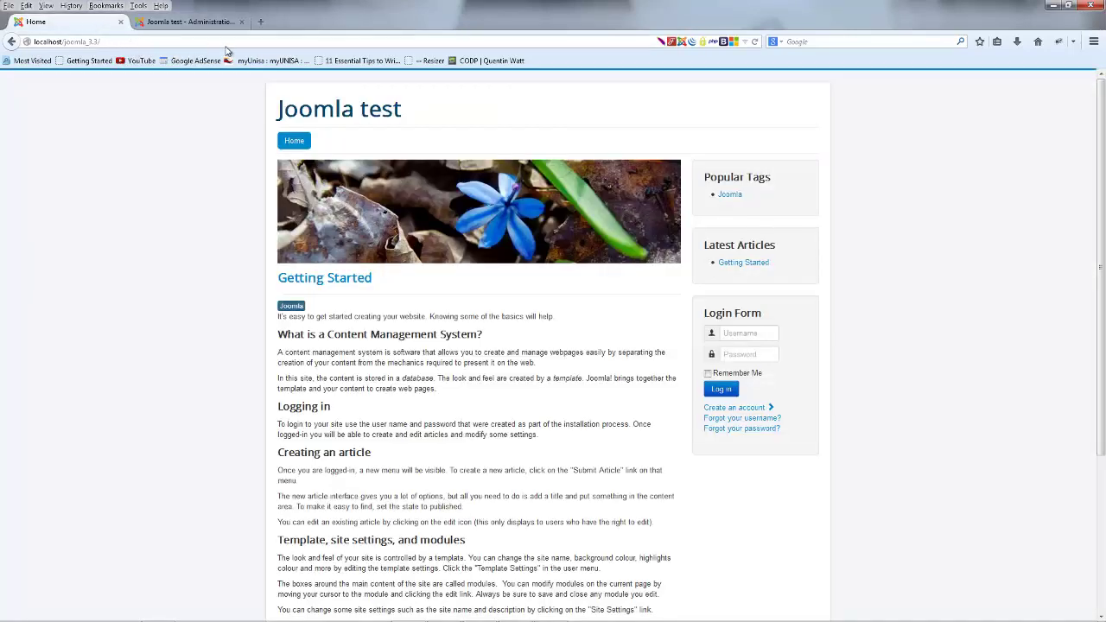
{"action": "left_click", "coordinate": [203, 23]}
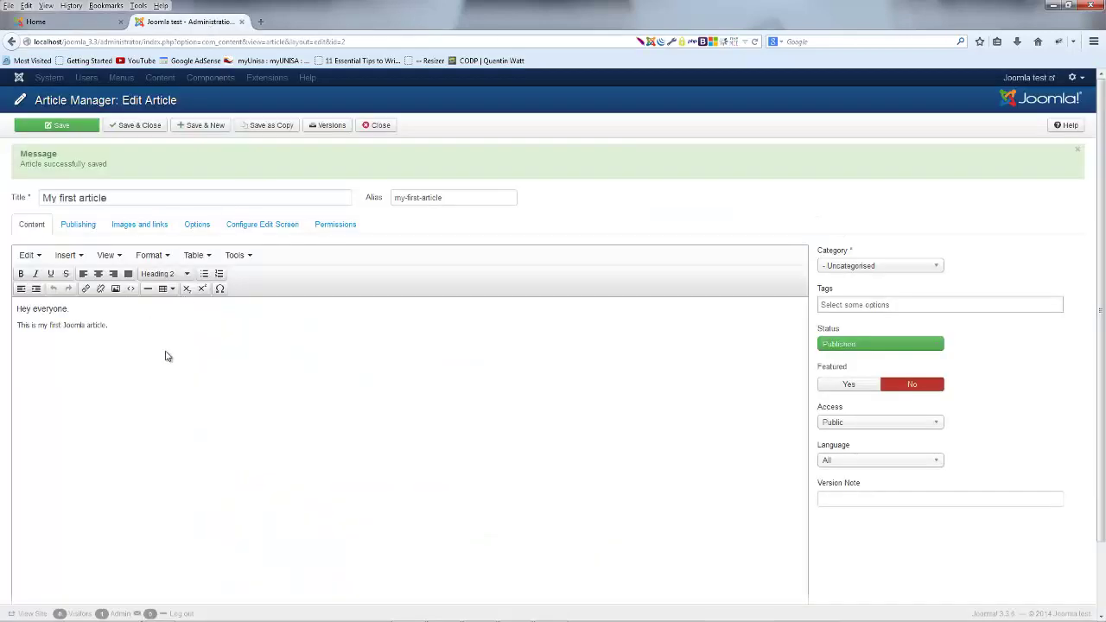
{"action": "left_click", "coordinate": [85, 23]}
{"action": "left_click", "coordinate": [755, 42]}
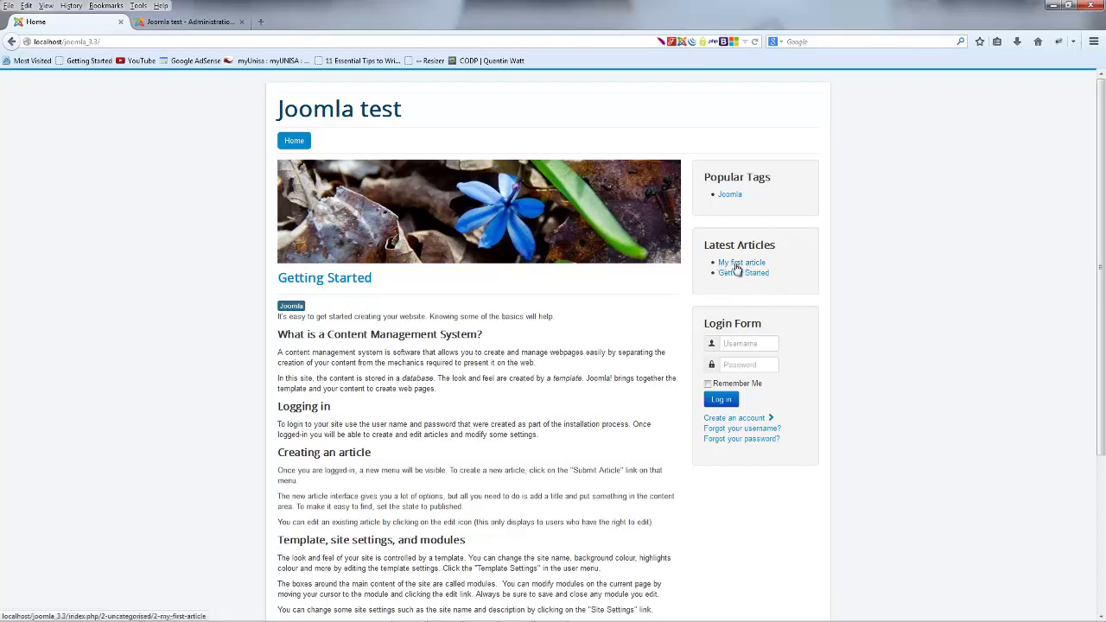
{"action": "left_click", "coordinate": [740, 264]}
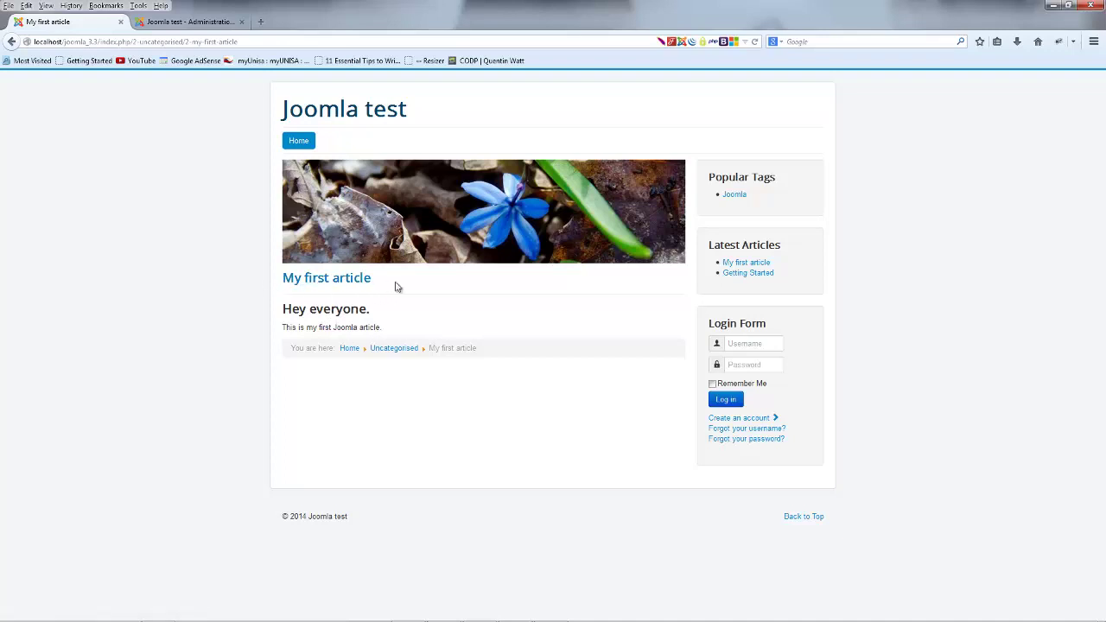
- Compare the editor's title with the live article's 'Hey everyone' heading
{"action": "left_click", "coordinate": [186, 22]}
{"action": "left_click_drag", "start_coordinate": [135, 193], "coordinate": [17, 197]}
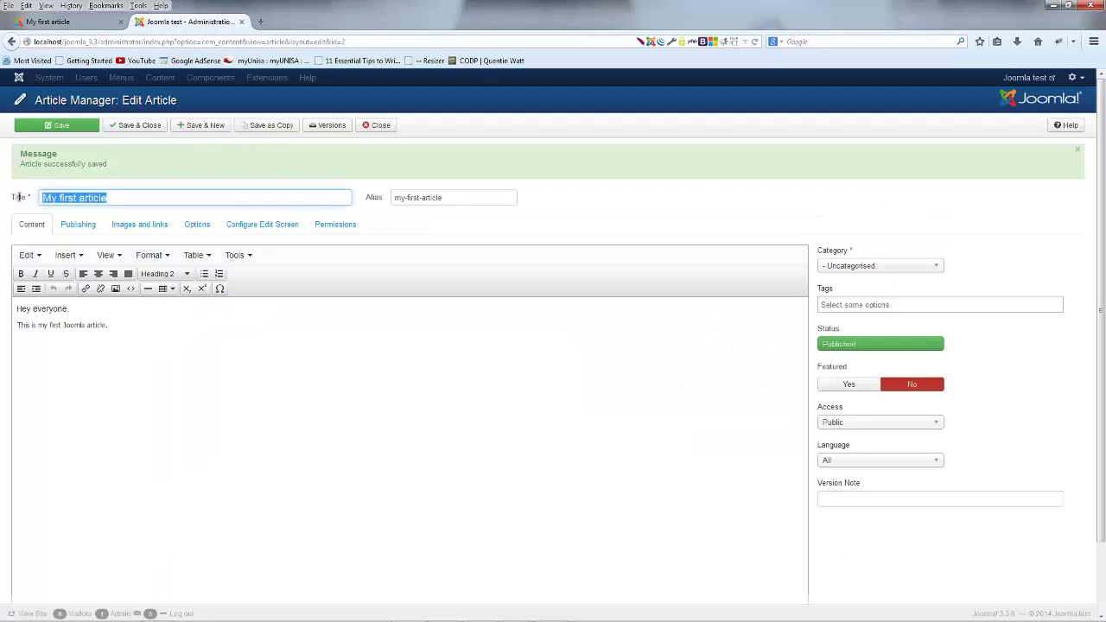
{"action": "left_click", "coordinate": [47, 21]}
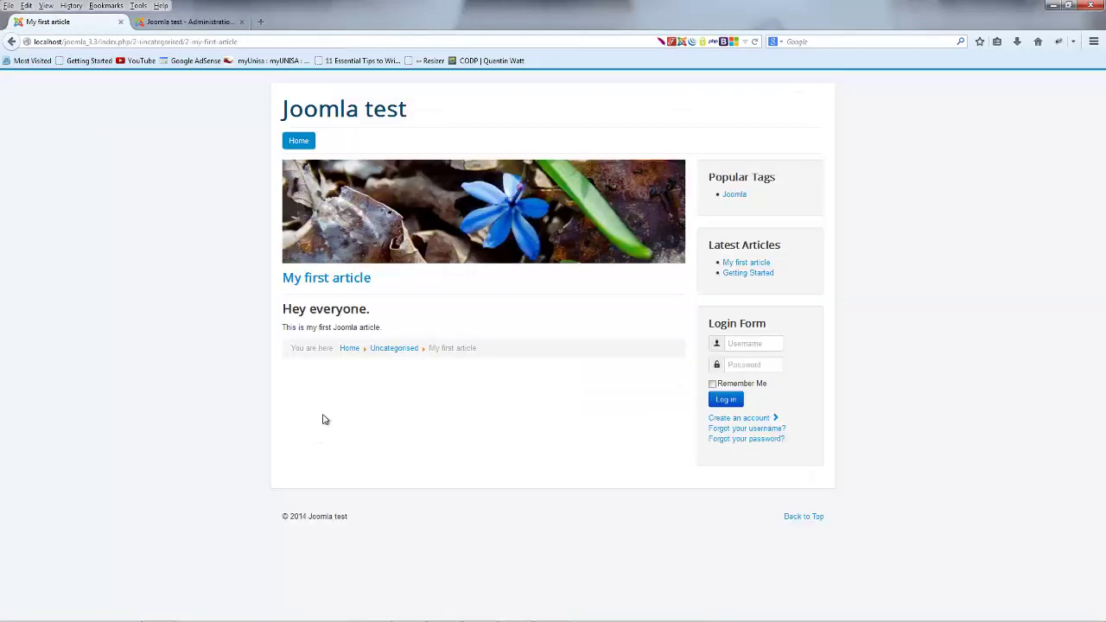
{"action": "double_click", "coordinate": [292, 310]}
- Place the cursor in the article's paragraph line in the editor
{"action": "left_click_drag", "start_coordinate": [380, 328], "coordinate": [341, 327]}
{"action": "left_click", "coordinate": [180, 22]}
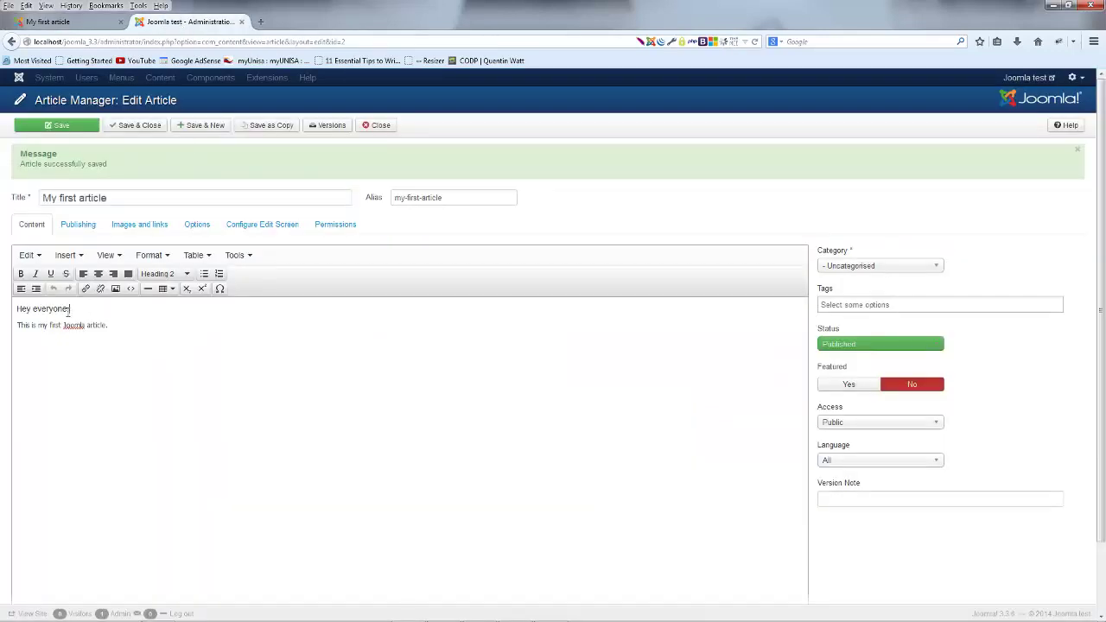
{"action": "left_click", "coordinate": [116, 326]}
- Check that the live page address uses the alias my-first-article
{"action": "left_click", "coordinate": [86, 21]}
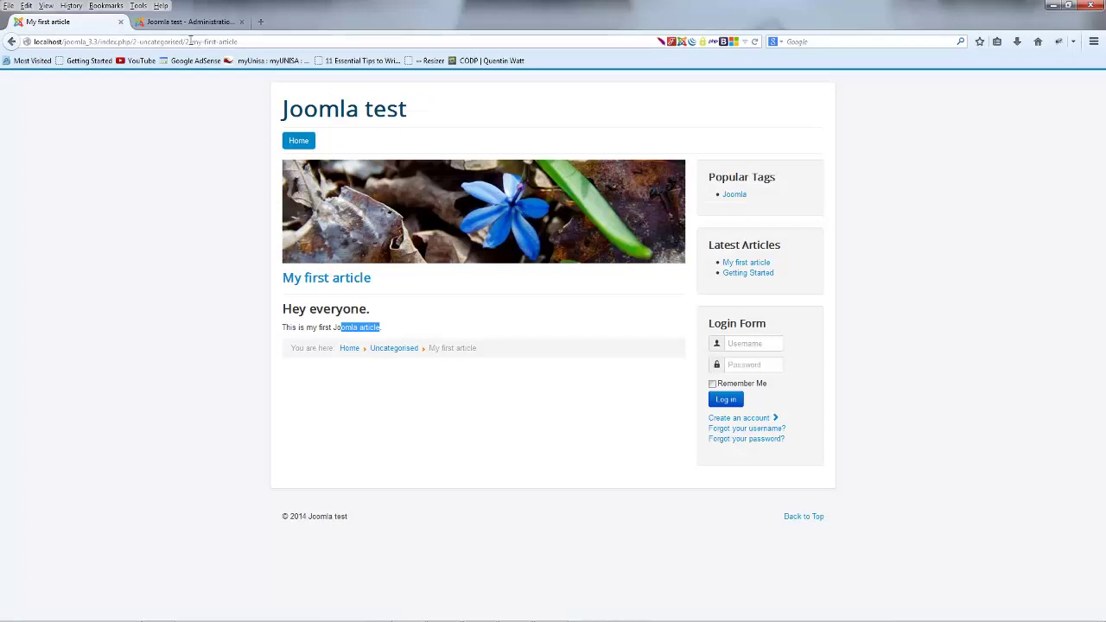
{"action": "left_click_drag", "start_coordinate": [184, 42], "coordinate": [235, 42]}
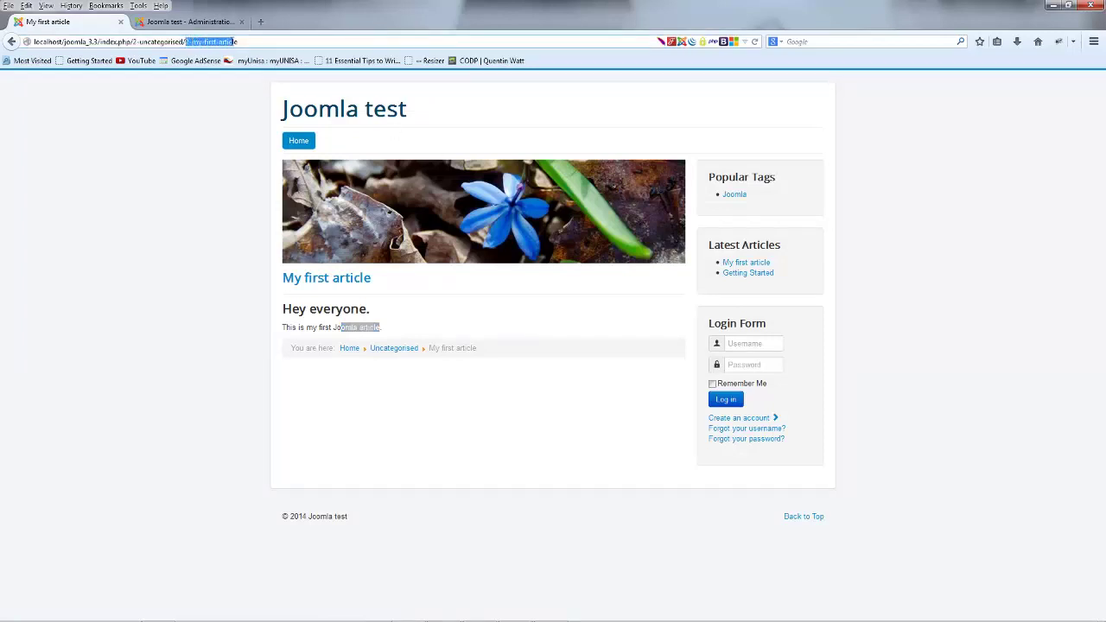
{"action": "left_click", "coordinate": [218, 112]}
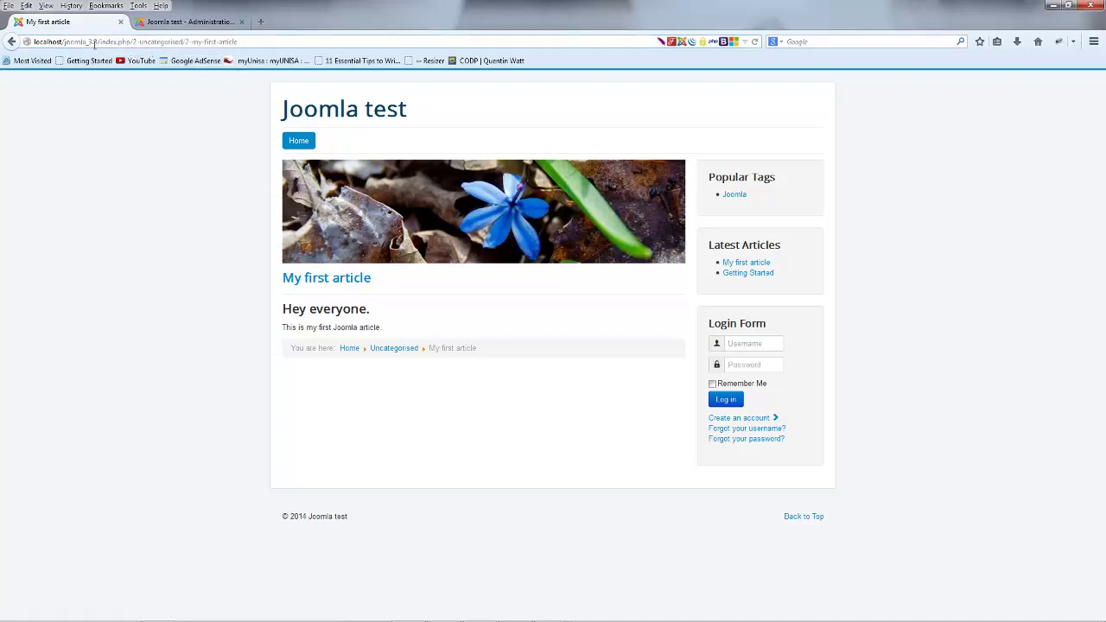
{"action": "left_click_drag", "start_coordinate": [246, 42], "coordinate": [205, 41]}
{"action": "left_click", "coordinate": [203, 42]}
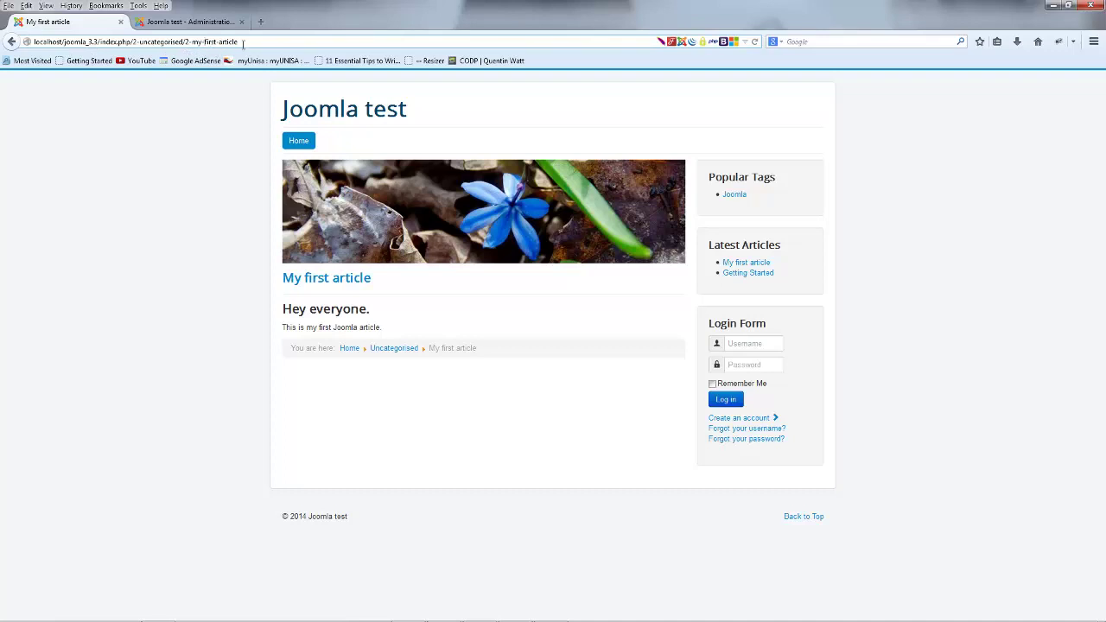
{"action": "left_click_drag", "start_coordinate": [235, 42], "coordinate": [200, 42]}
- Add a new empty line after the paragraph in the article editor
{"action": "left_click", "coordinate": [186, 22]}
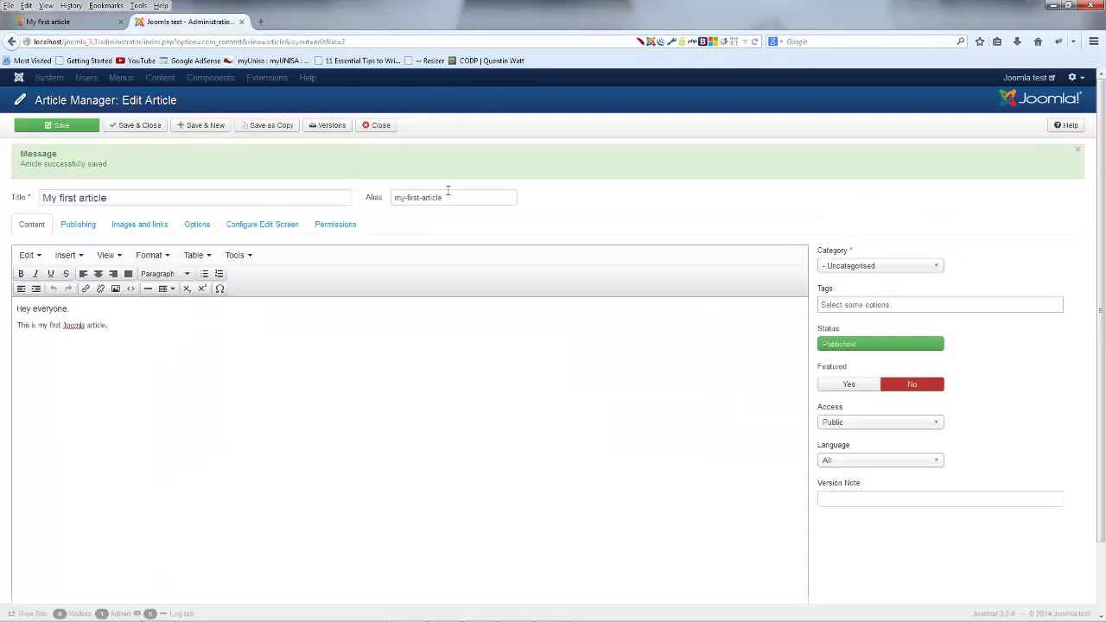
{"action": "left_click_drag", "start_coordinate": [449, 195], "coordinate": [405, 197]}
{"action": "left_click", "coordinate": [444, 218]}
{"action": "key", "text": "Return"}
- Insert white.png, the Support Joomla logo from the banners folder, below the paragraph
{"action": "left_click", "coordinate": [115, 289]}
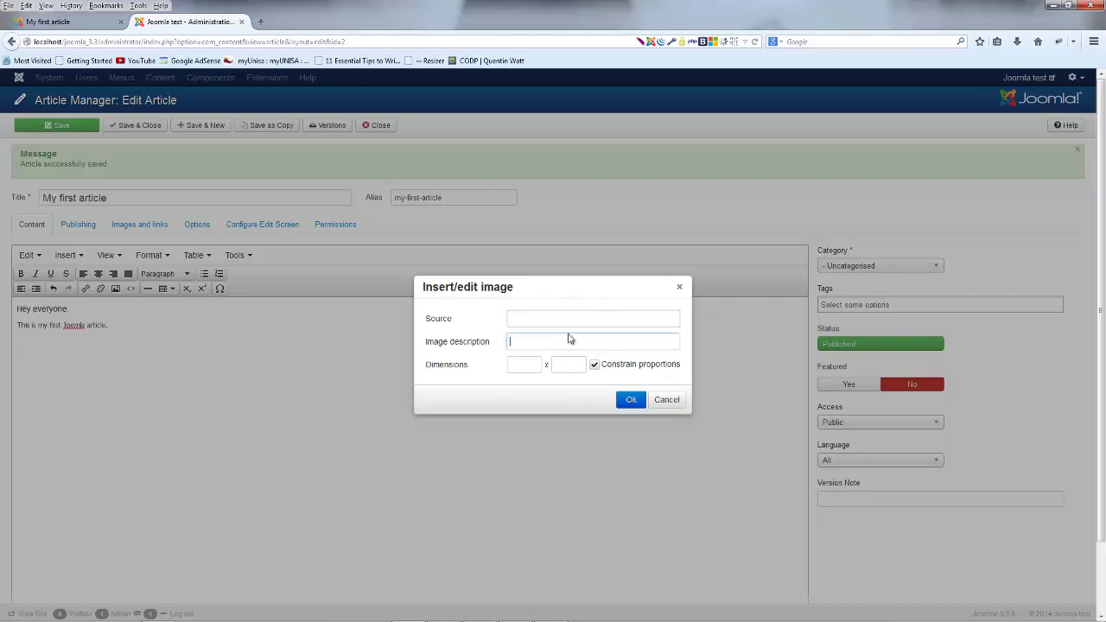
{"action": "left_click", "coordinate": [679, 288]}
{"action": "scroll", "coordinate": [286, 415], "scroll_direction": "down", "scroll_amount": 2}
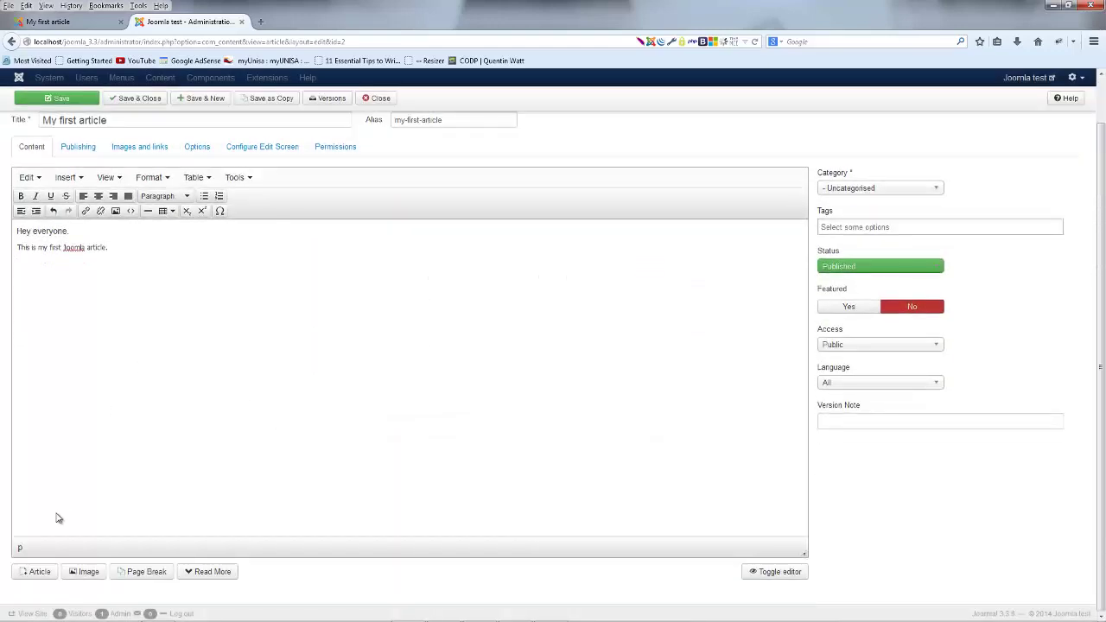
{"action": "left_click", "coordinate": [84, 572]}
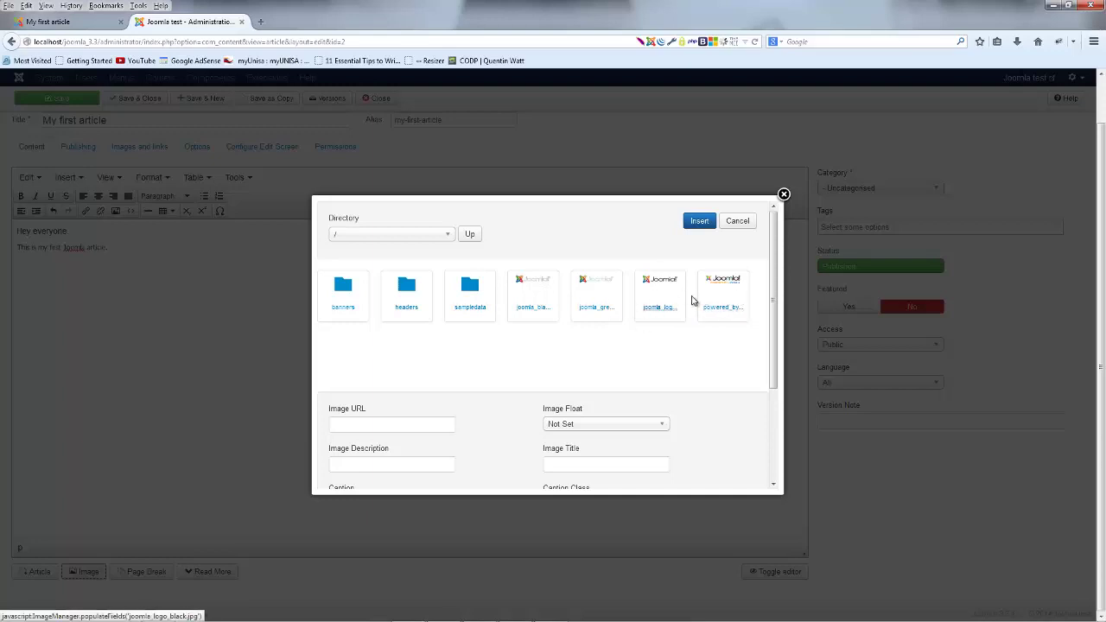
{"action": "left_click", "coordinate": [353, 306]}
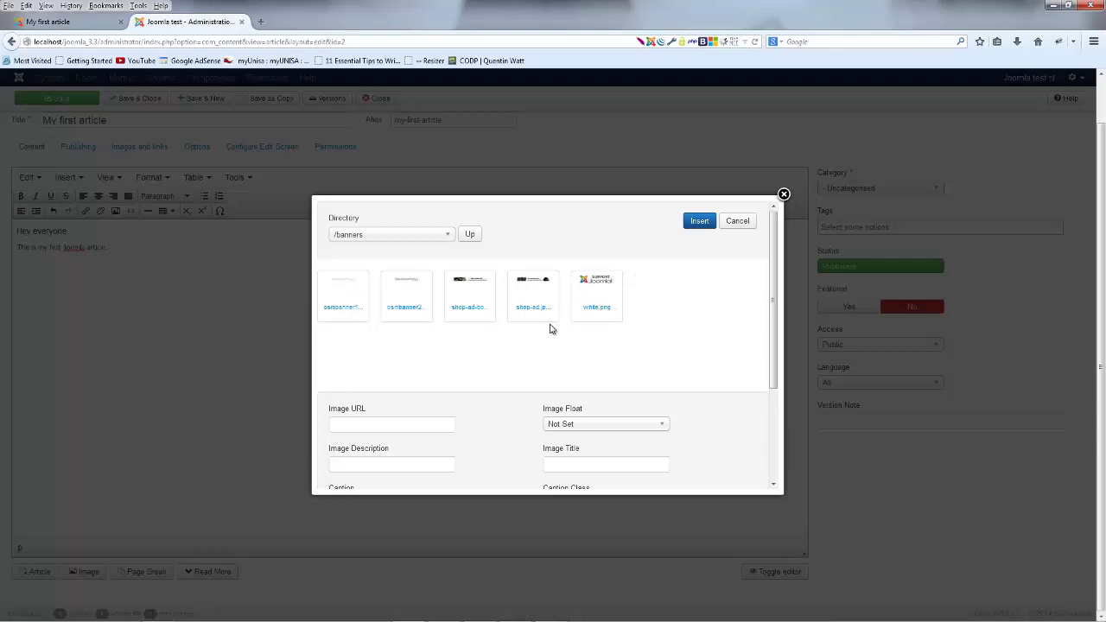
{"action": "left_click", "coordinate": [543, 298]}
{"action": "left_click", "coordinate": [612, 297]}
{"action": "left_click", "coordinate": [699, 221]}
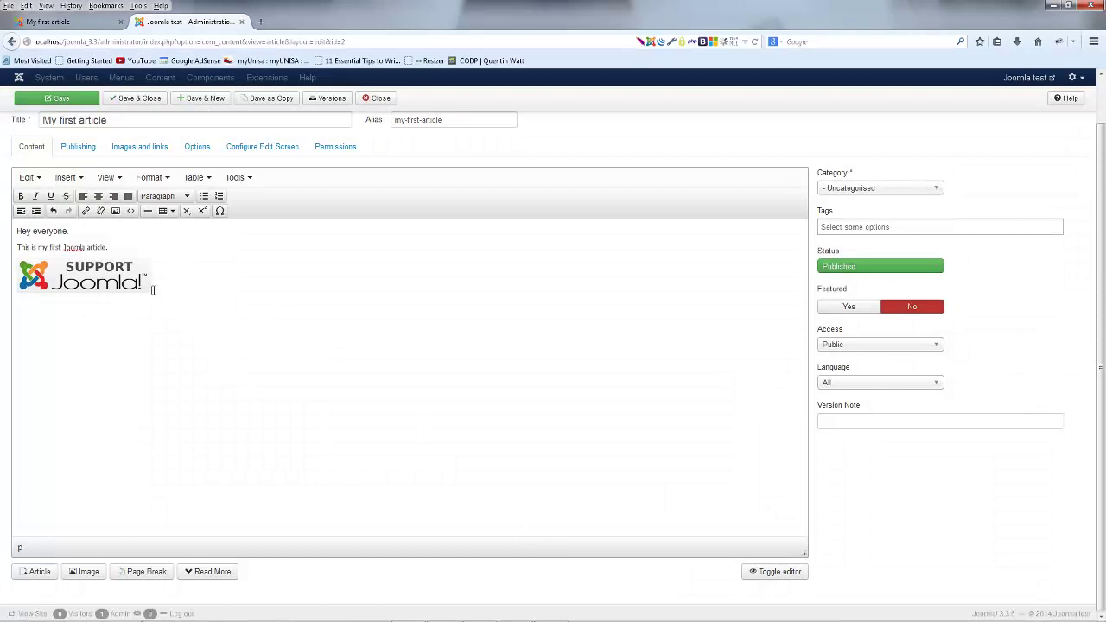
- Save the article with the Support Joomla image and reload its front-end page to see the logo
{"action": "left_click", "coordinate": [70, 100]}
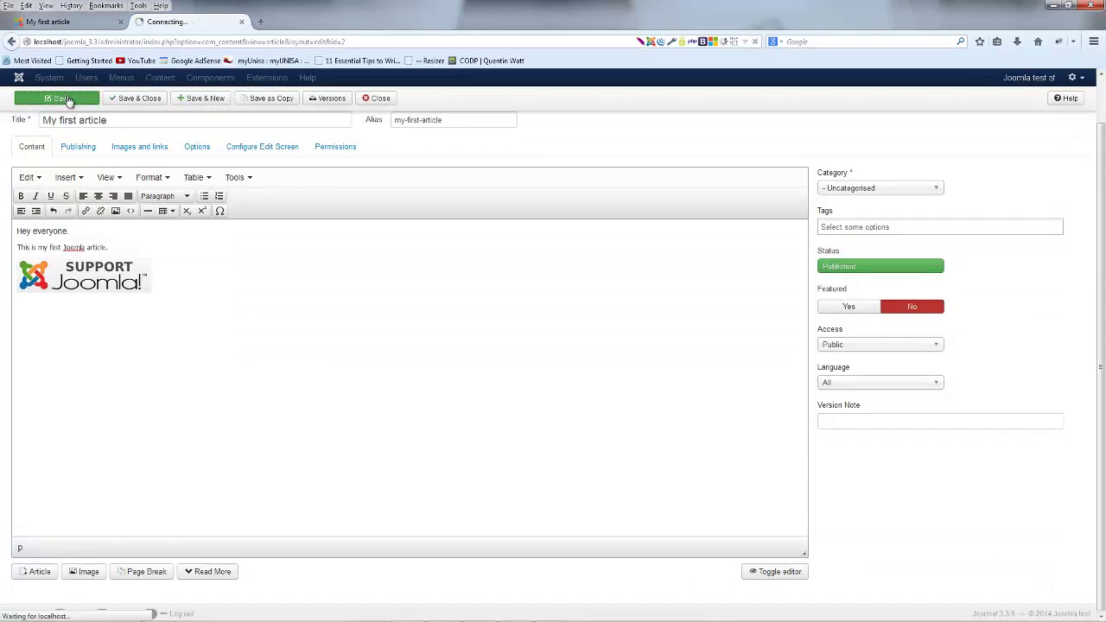
{"action": "left_click", "coordinate": [87, 21]}
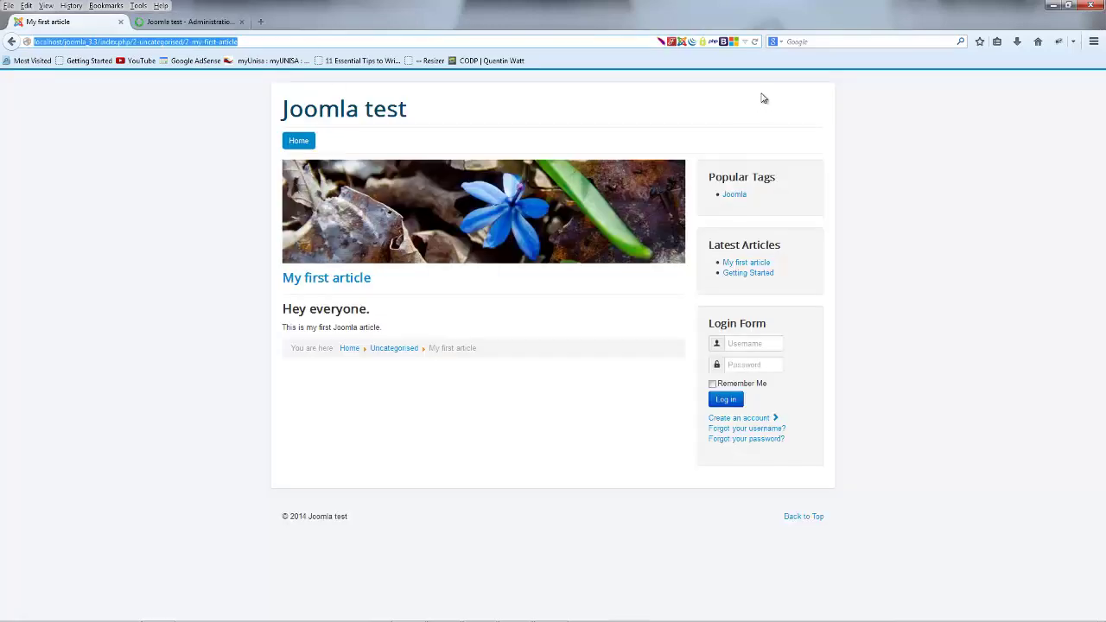
{"action": "left_click", "coordinate": [754, 42]}
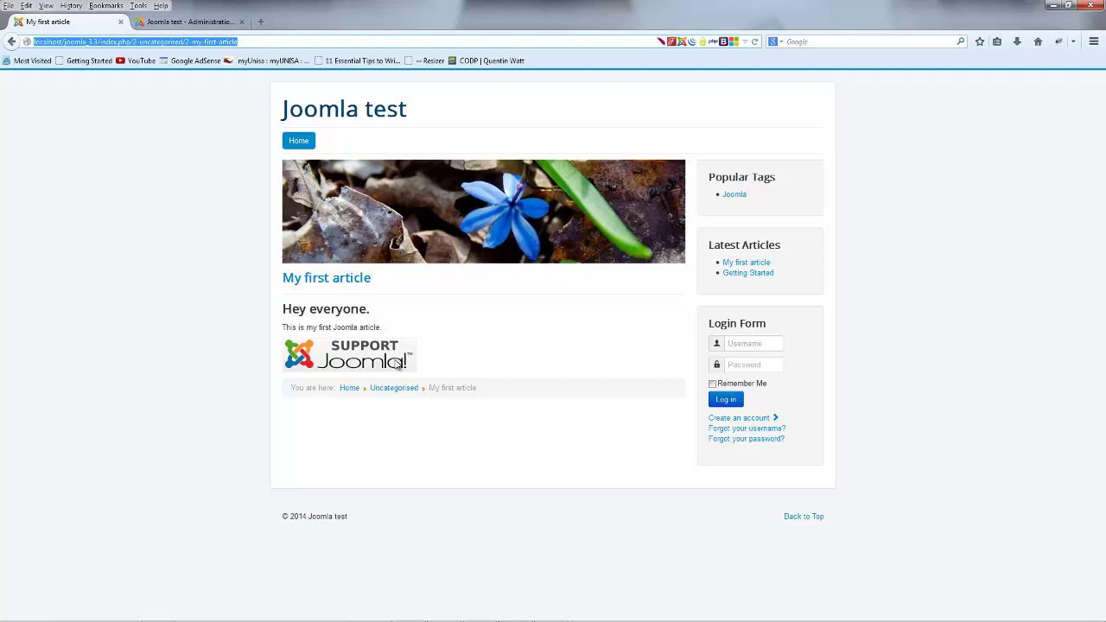
- Back in the article editor, change My first article's status to Unpublished
{"action": "left_click", "coordinate": [177, 22]}
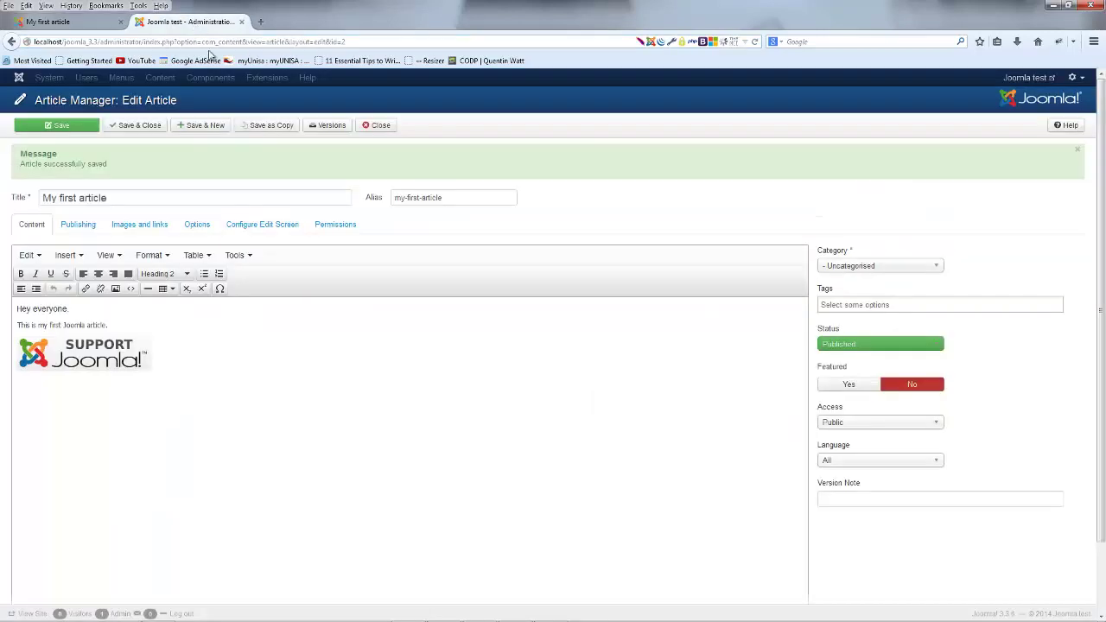
{"action": "left_click", "coordinate": [869, 347]}
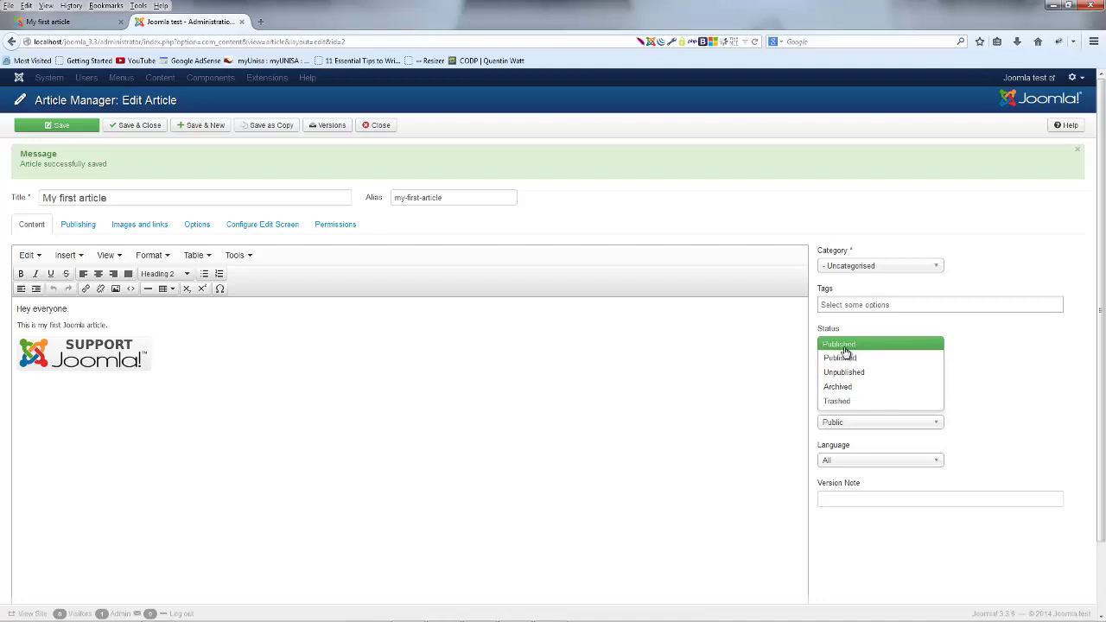
{"action": "left_click", "coordinate": [847, 358]}
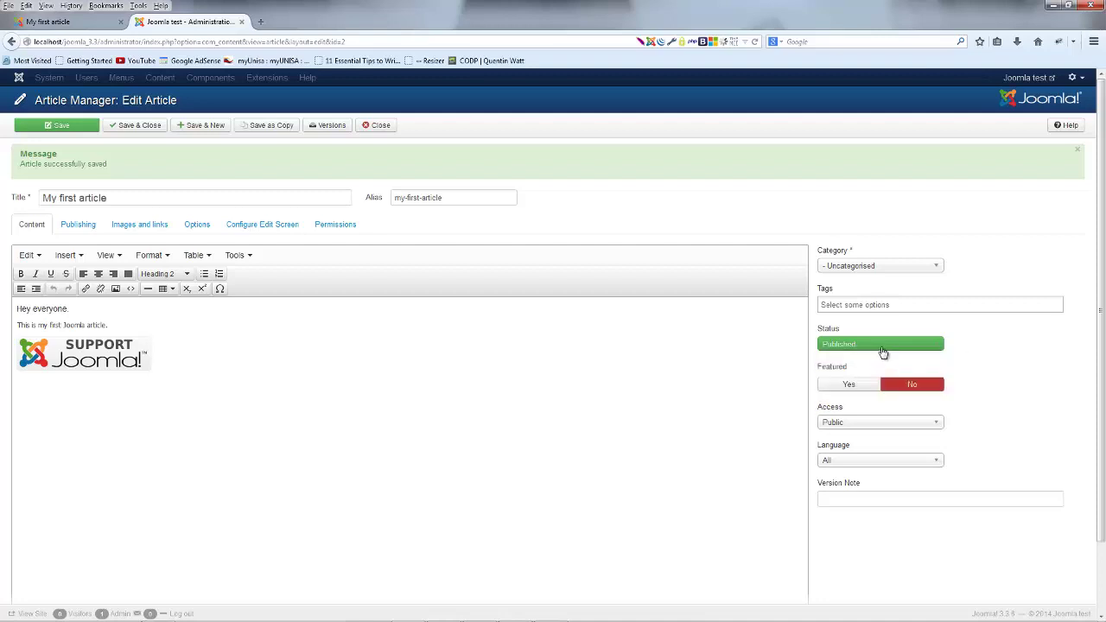
{"action": "left_click", "coordinate": [884, 350]}
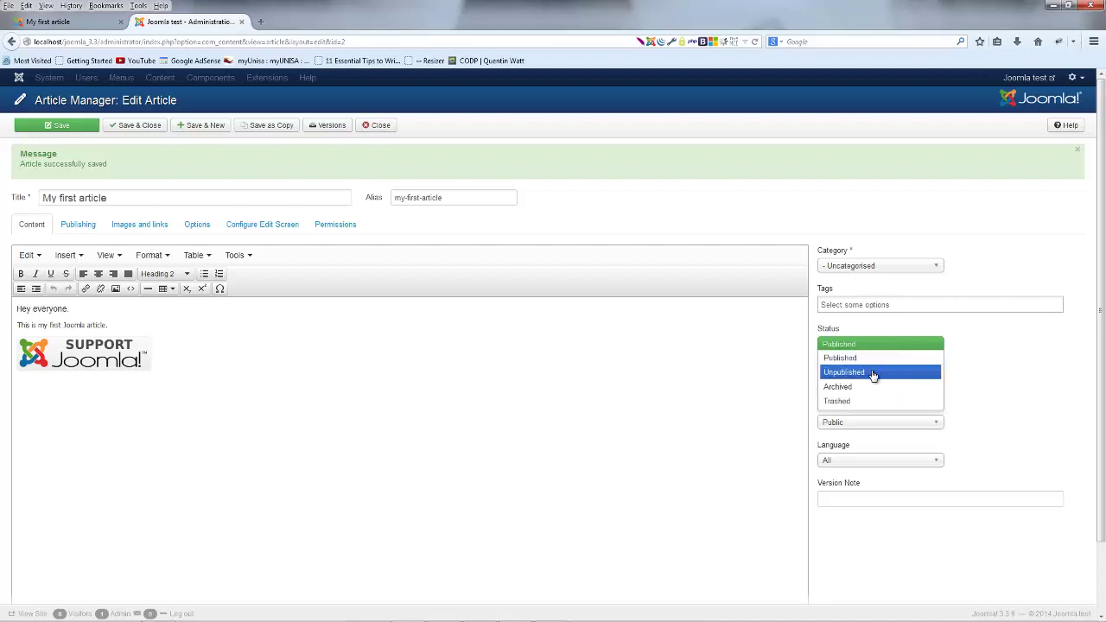
{"action": "left_click", "coordinate": [873, 373]}
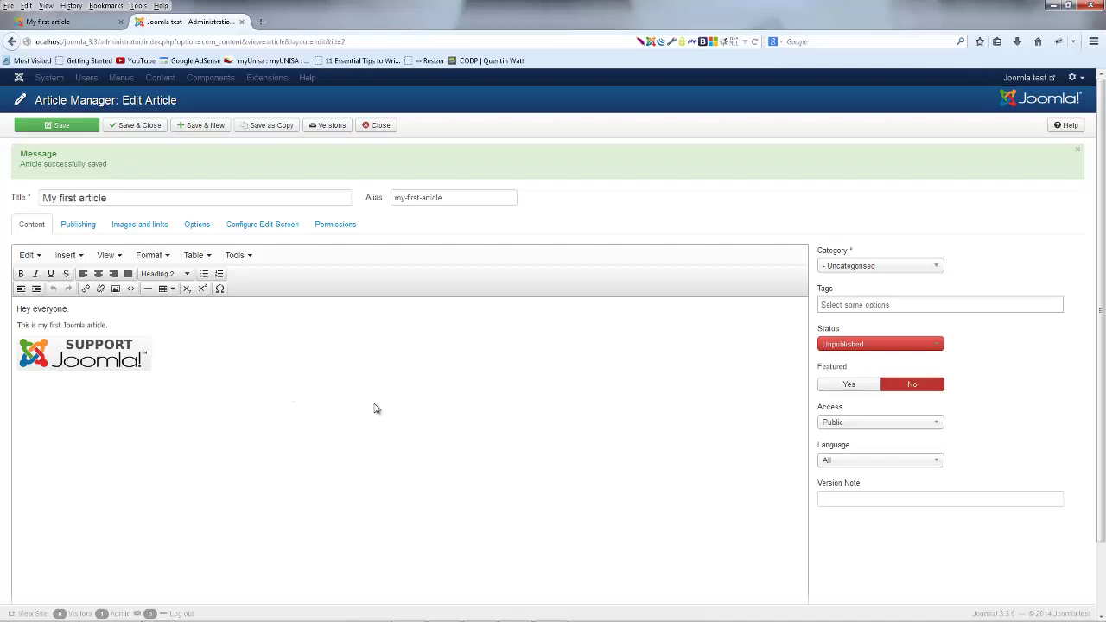
- Set My first article's status back to Published
{"action": "left_click", "coordinate": [907, 347]}
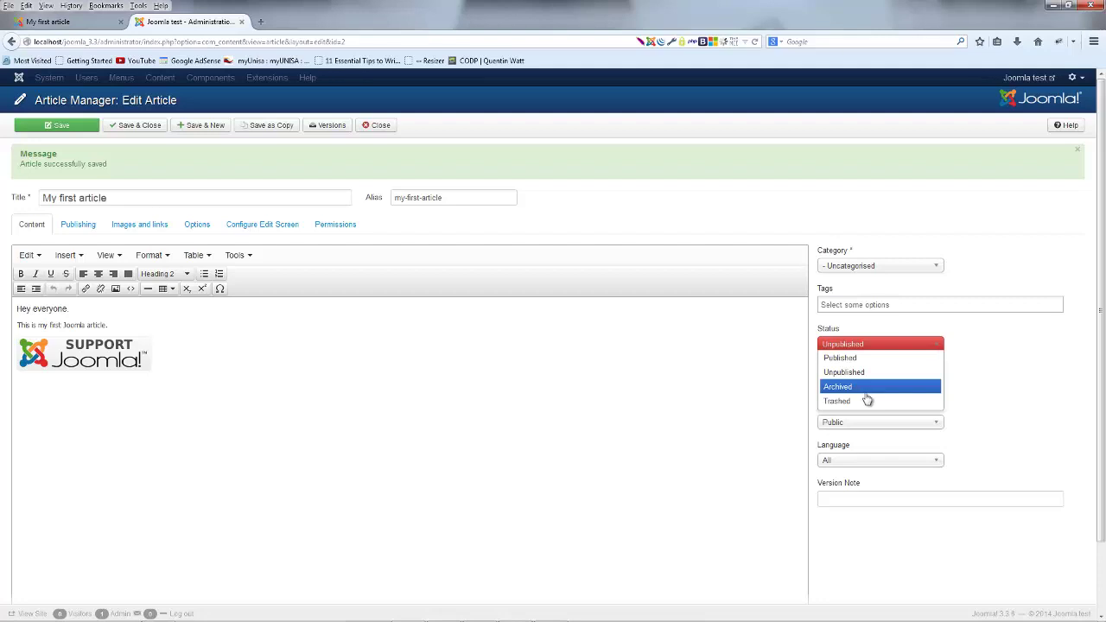
{"action": "left_click", "coordinate": [875, 344]}
{"action": "left_click", "coordinate": [894, 347]}
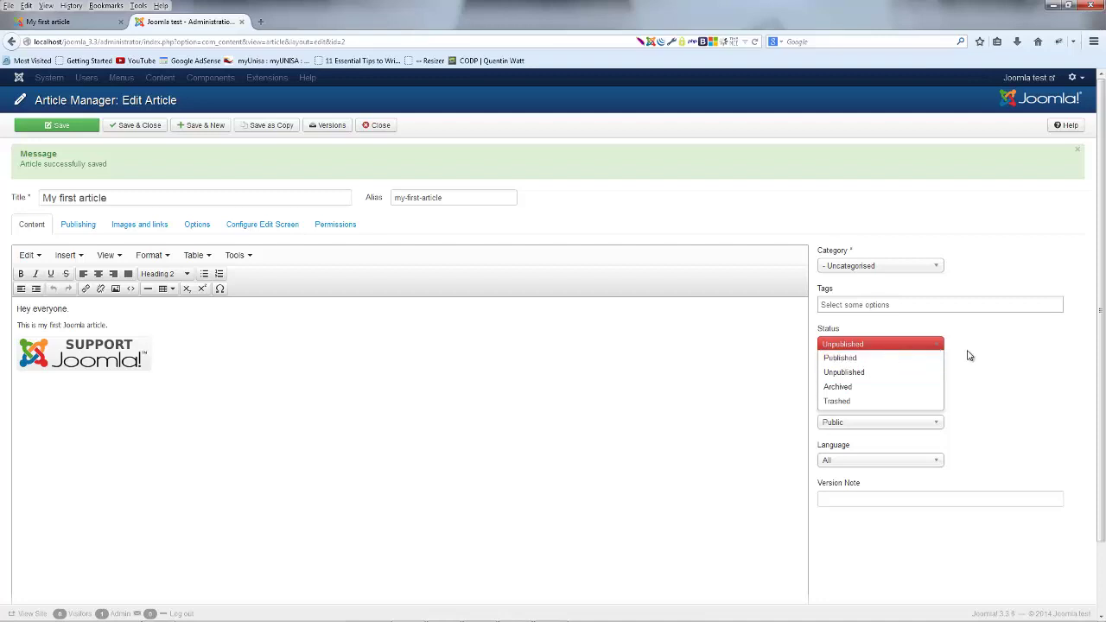
{"action": "left_click", "coordinate": [968, 353]}
{"action": "left_click", "coordinate": [919, 346]}
{"action": "left_click", "coordinate": [861, 358]}
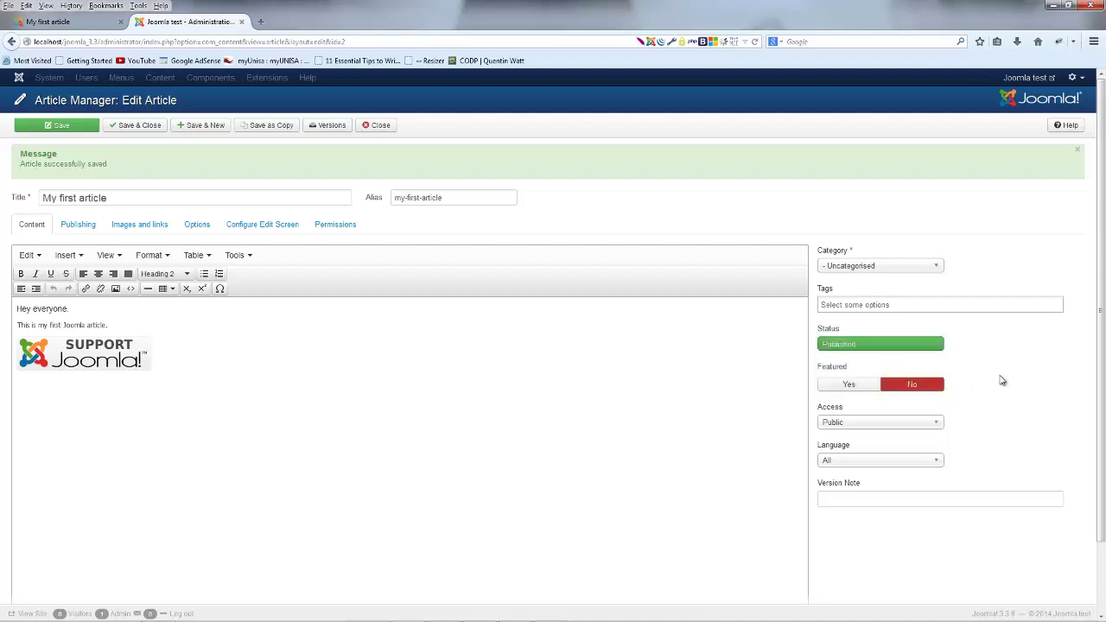
- Save and close the article, unpublish it, and reload its front-end page to see the 404
{"action": "left_click", "coordinate": [131, 125]}
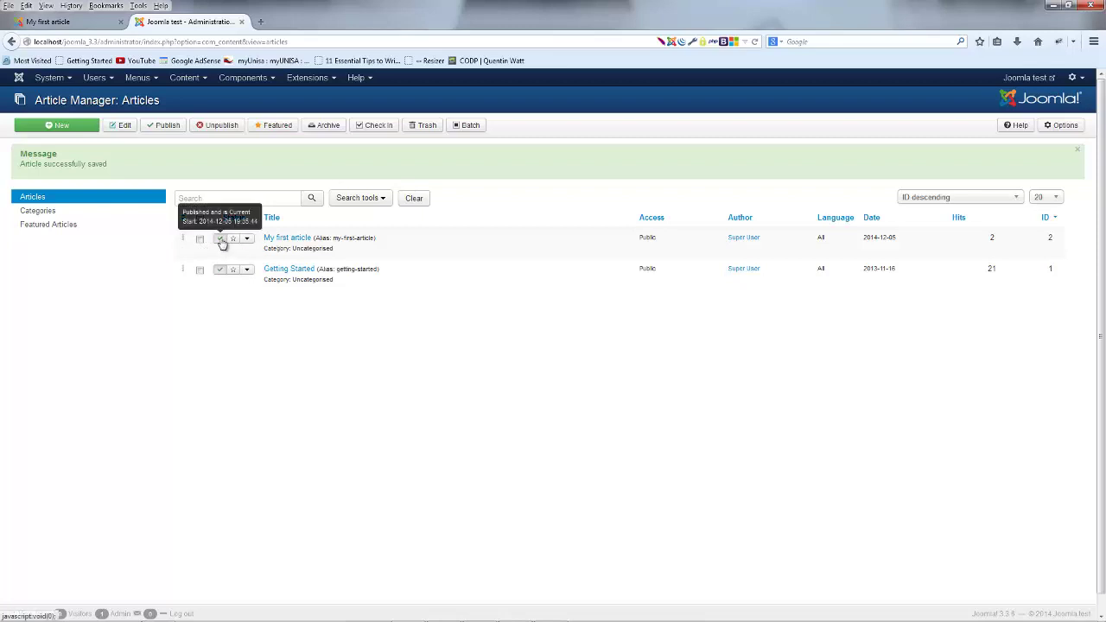
{"action": "left_click", "coordinate": [220, 239]}
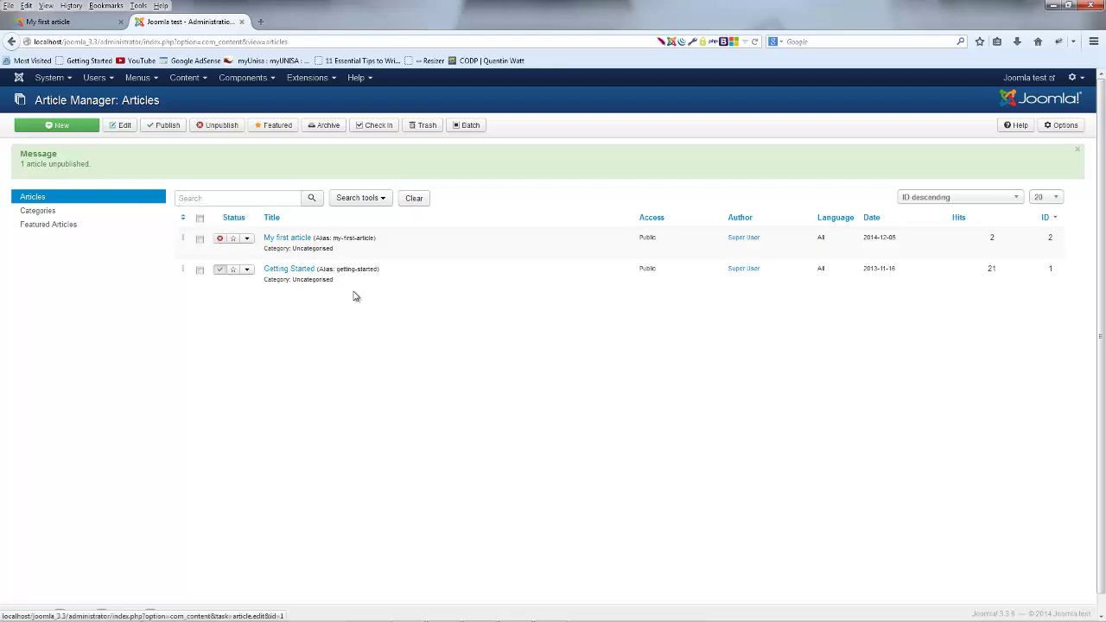
{"action": "left_click", "coordinate": [69, 24]}
{"action": "left_click", "coordinate": [755, 42]}
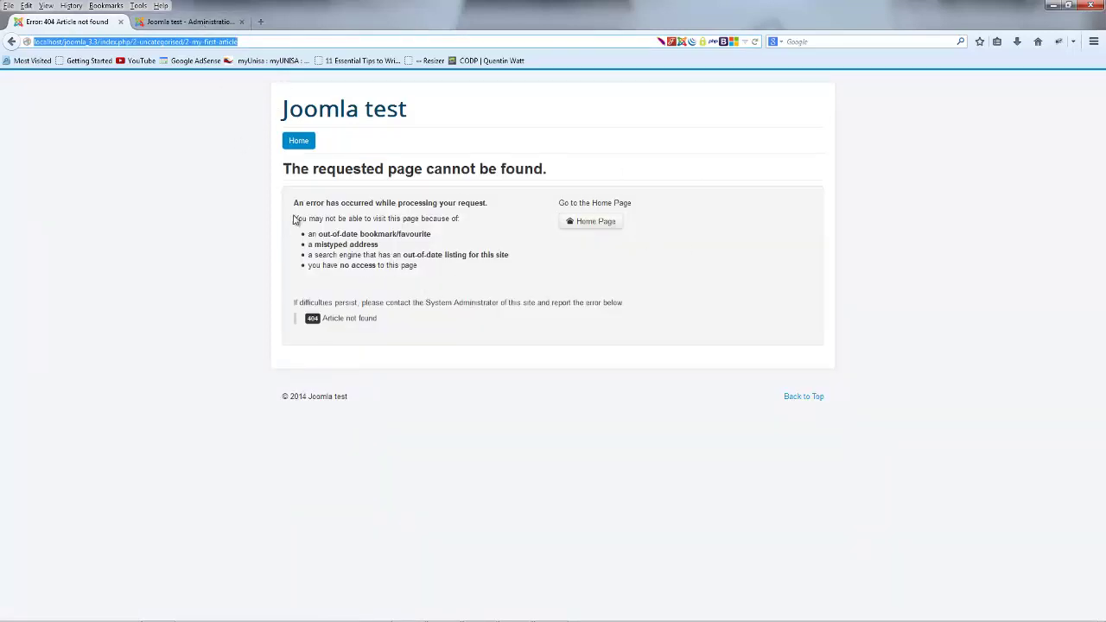
- Check the site home page to confirm My first article is gone from Latest Articles
{"action": "left_click", "coordinate": [206, 26]}
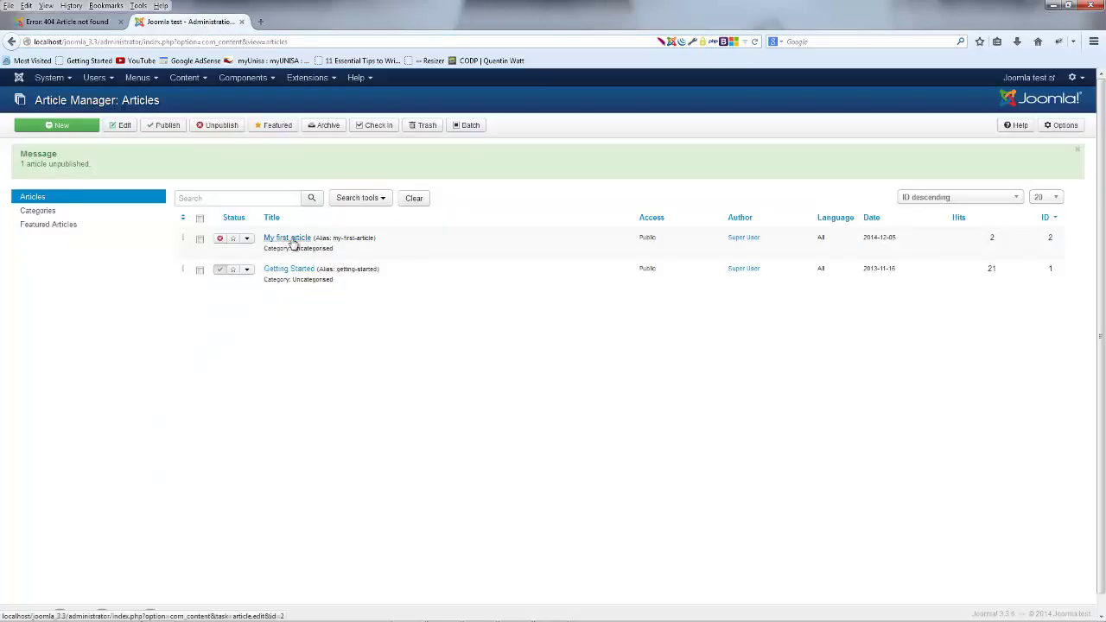
{"action": "left_click", "coordinate": [62, 22]}
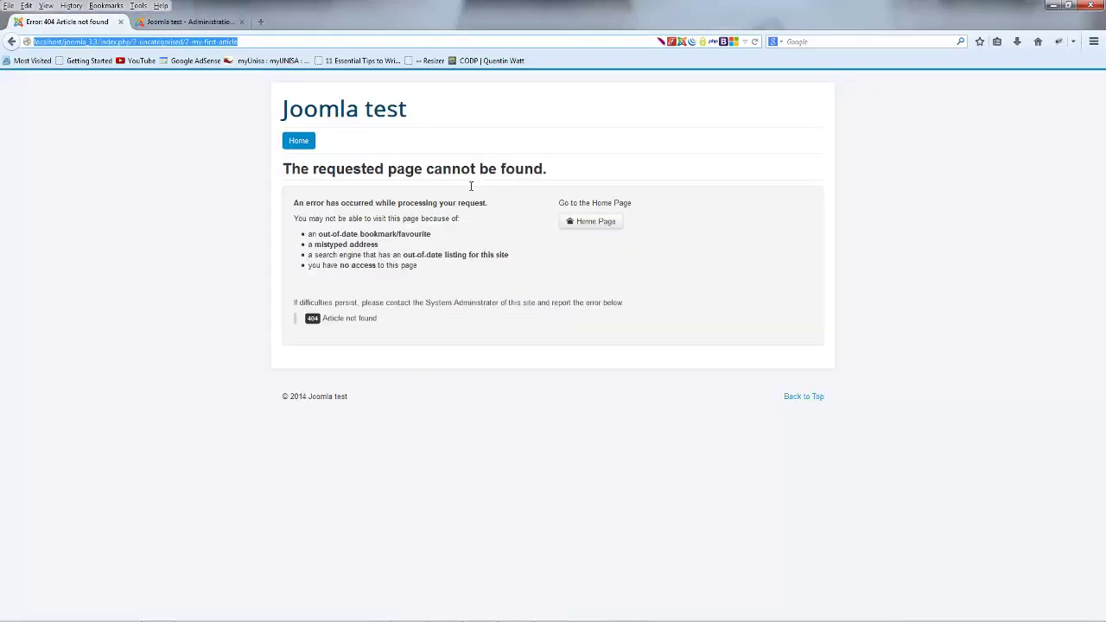
{"action": "left_click", "coordinate": [321, 111]}
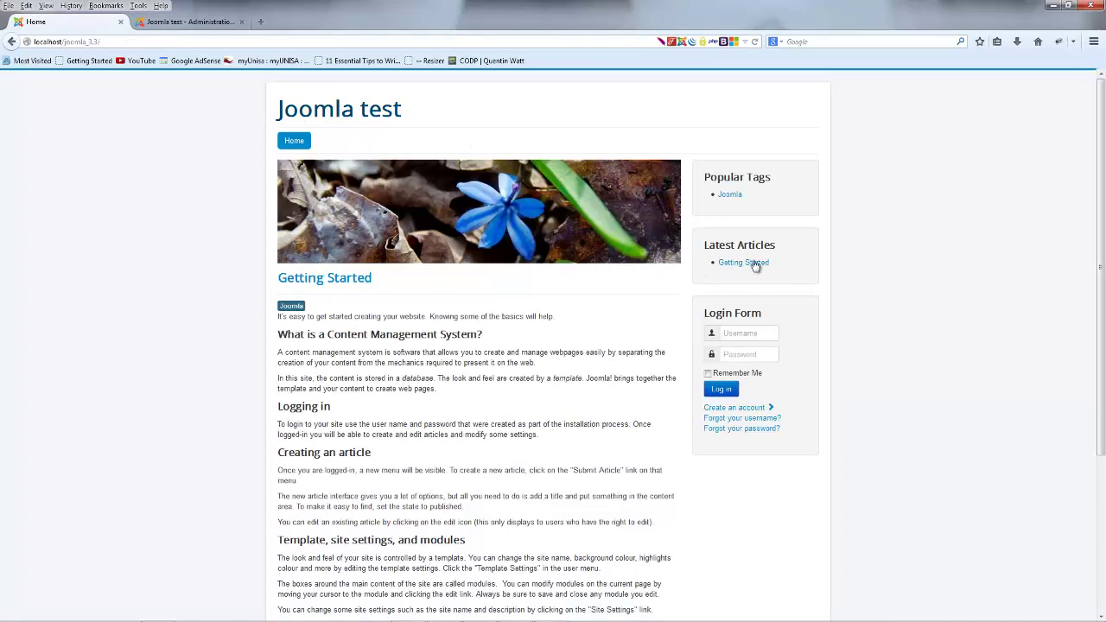
- Republish My first article, then open it from Latest Articles on the refreshed home page
{"action": "left_click", "coordinate": [170, 23]}
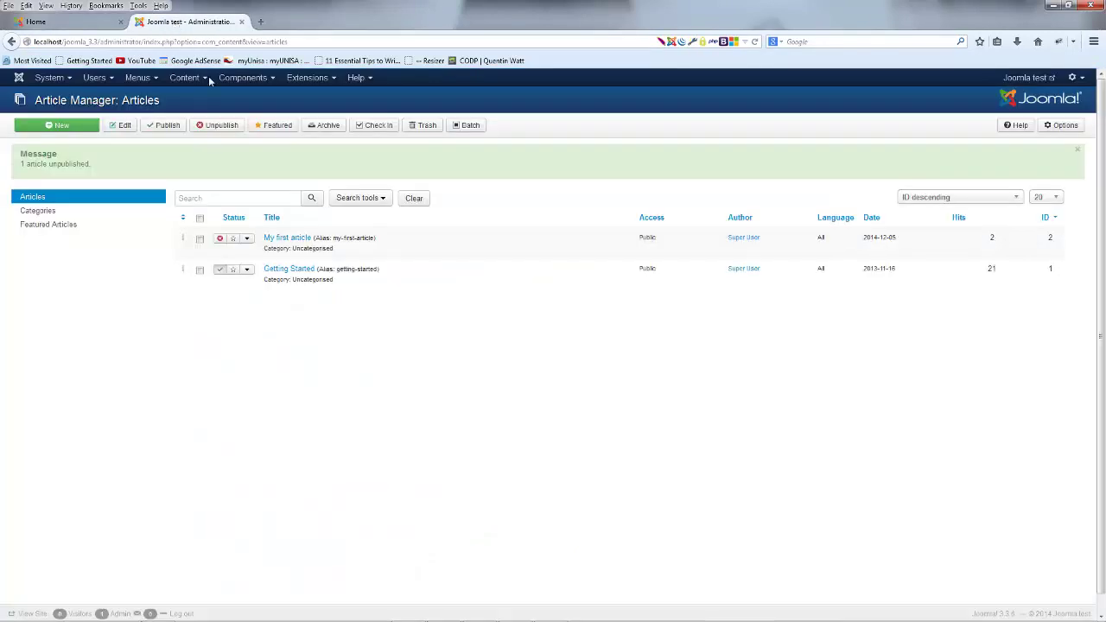
{"action": "left_click", "coordinate": [222, 239]}
{"action": "left_click", "coordinate": [85, 24]}
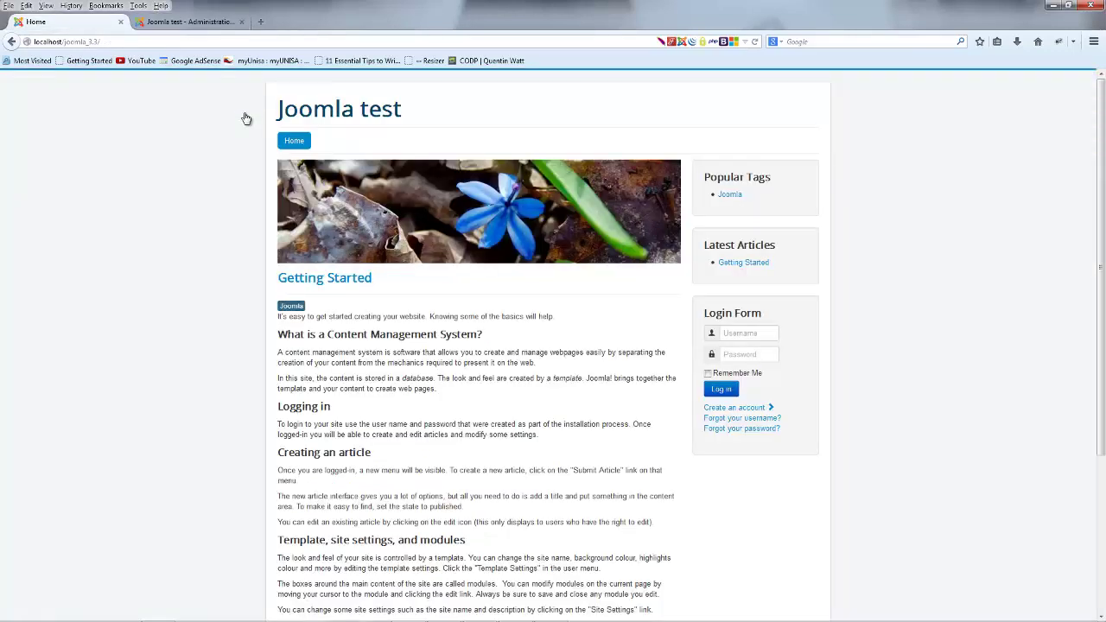
{"action": "left_click", "coordinate": [755, 42]}
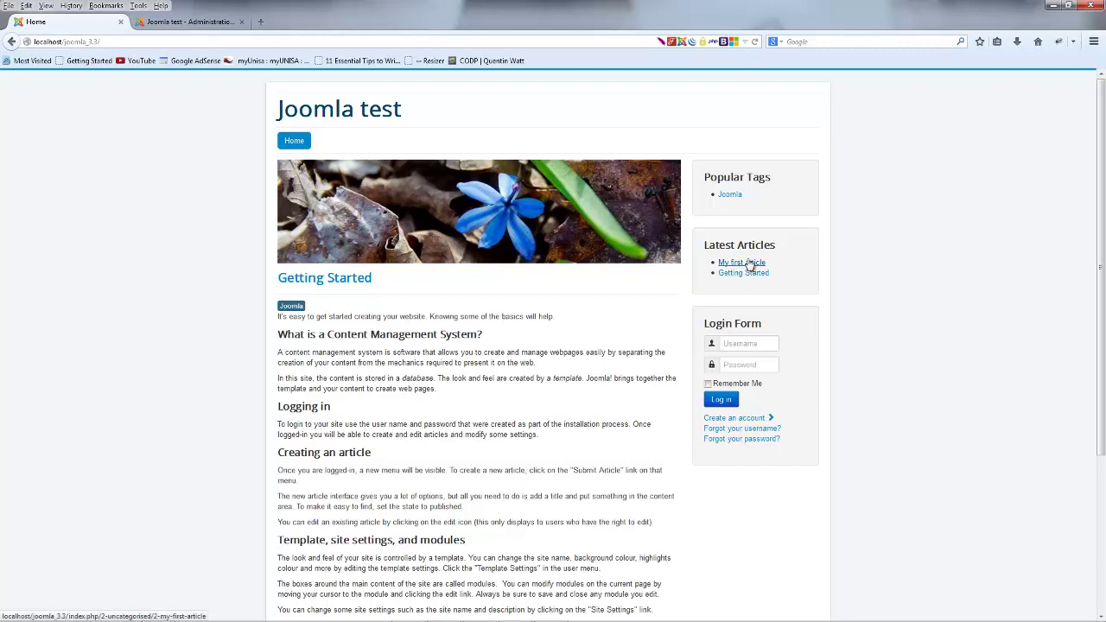
{"action": "left_click", "coordinate": [745, 262]}
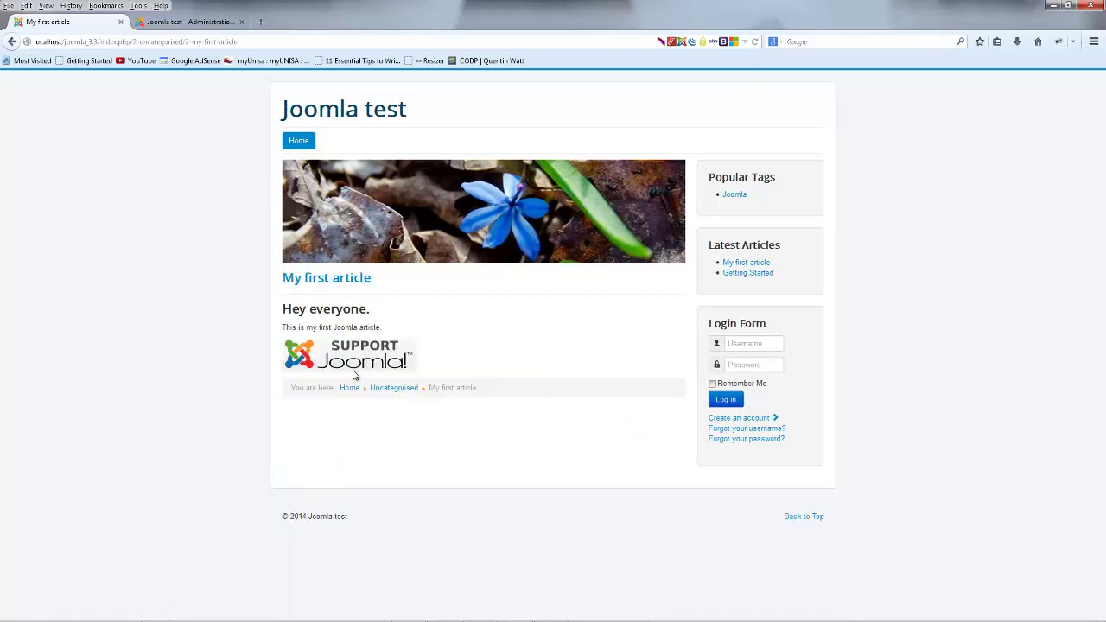
{"action": "left_click", "coordinate": [191, 23]}
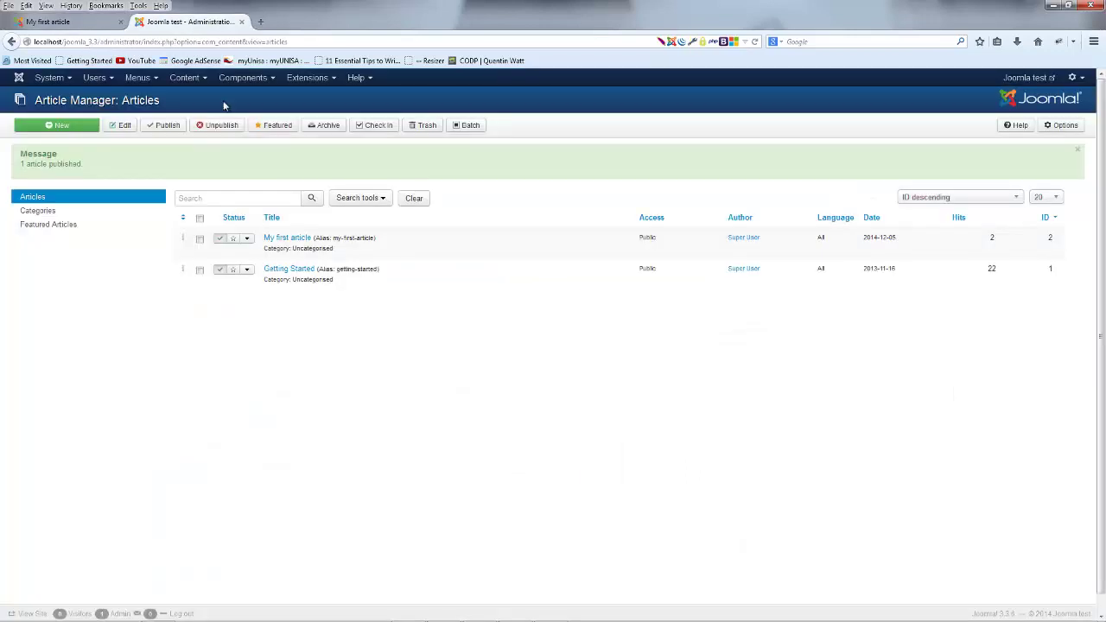
{"action": "left_click", "coordinate": [246, 238]}
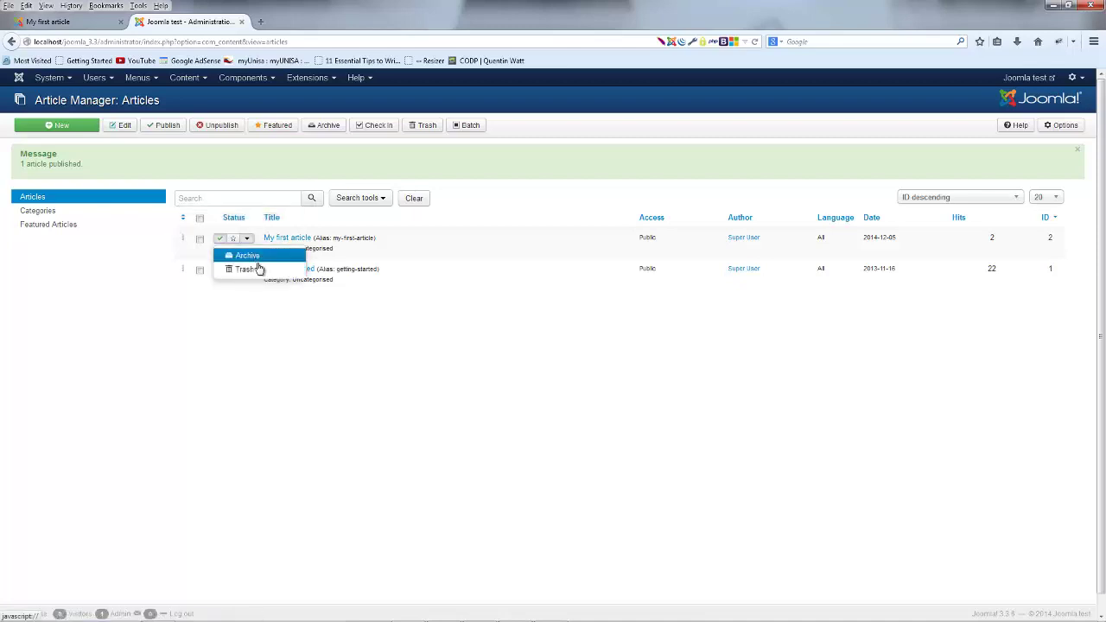
{"action": "left_click", "coordinate": [248, 239]}
{"action": "left_click", "coordinate": [248, 239]}
{"action": "left_click", "coordinate": [689, 314]}
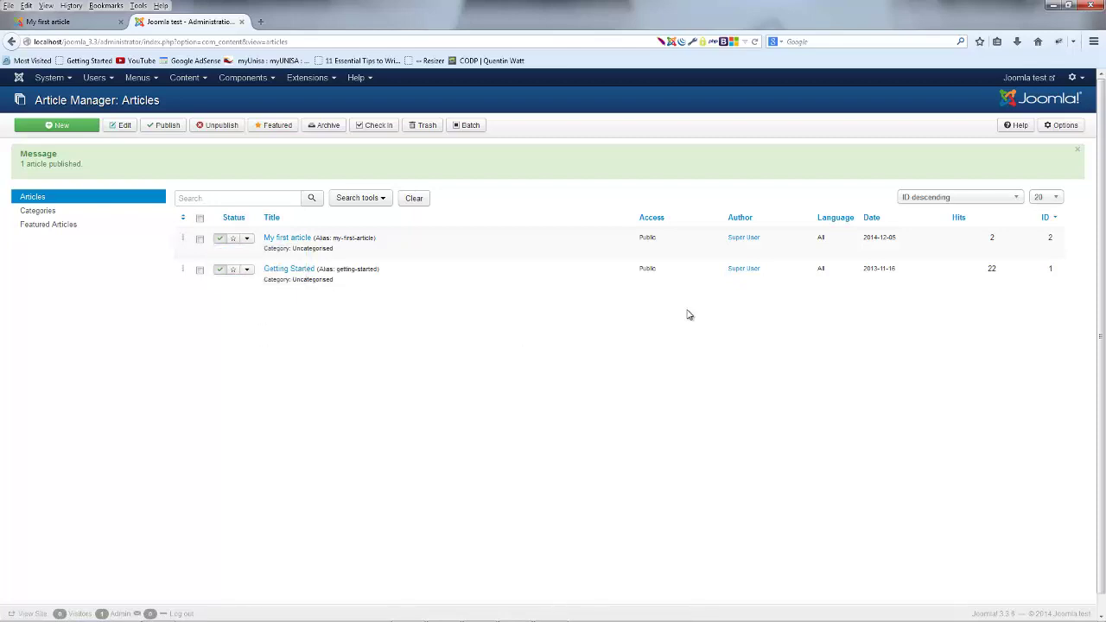